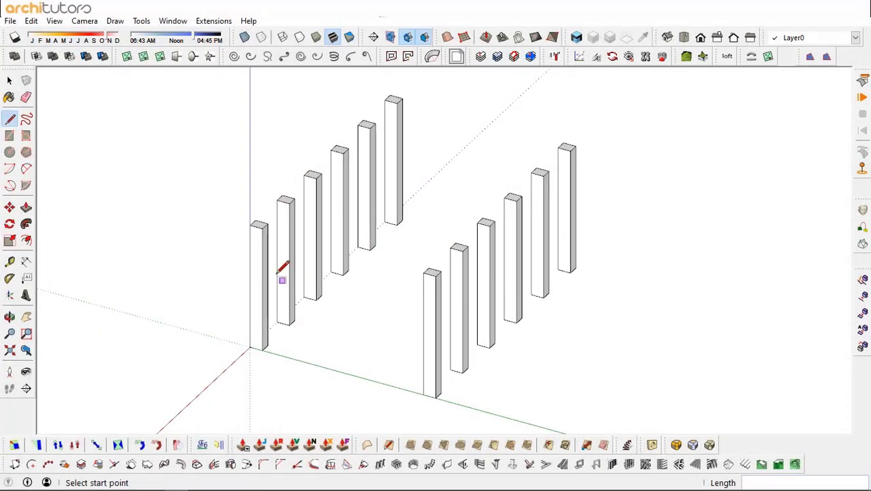
- Draw a line between two facing column tops and drop a 0.7 vertical from its midpoint
scroll(278, 273, up, 2)
click(256, 215)
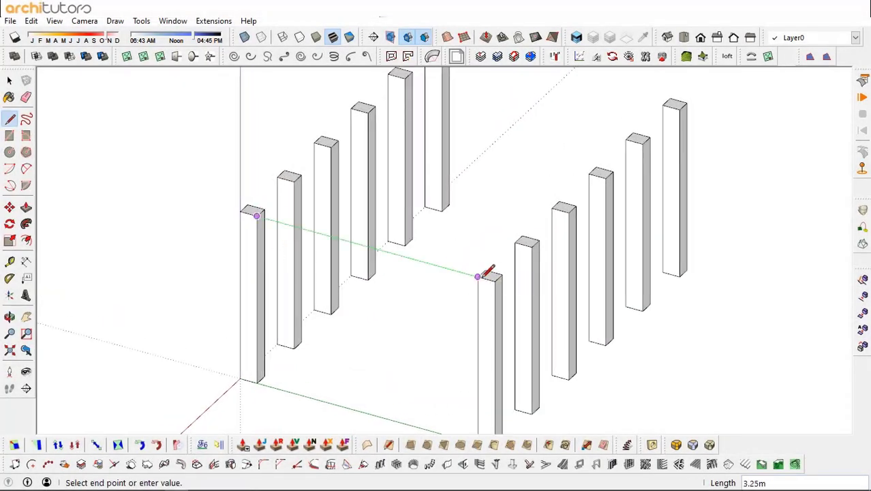
click(477, 276)
scroll(380, 245, up, 1)
key(Escape)
click(373, 242)
text(.7)
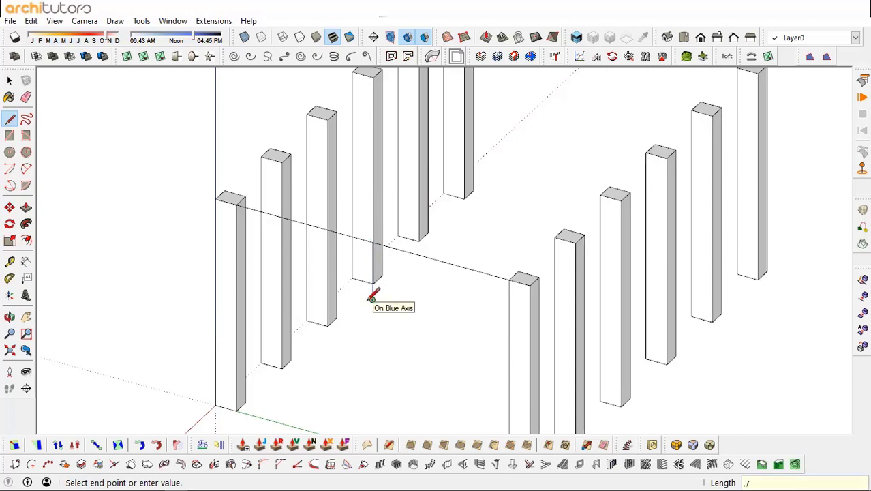
click(373, 297)
- Connect the drop point to both column tops and erase the vertical helper edge
middle_drag(468, 282, 565, 258)
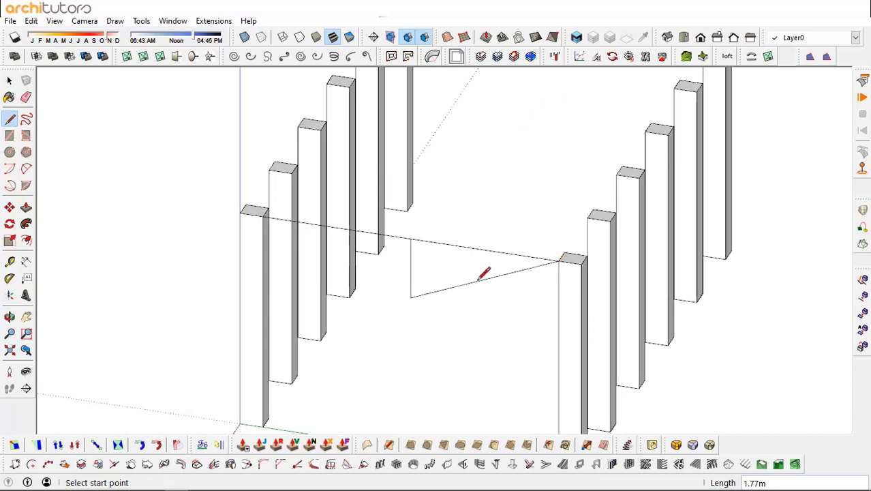
click(410, 298)
click(255, 211)
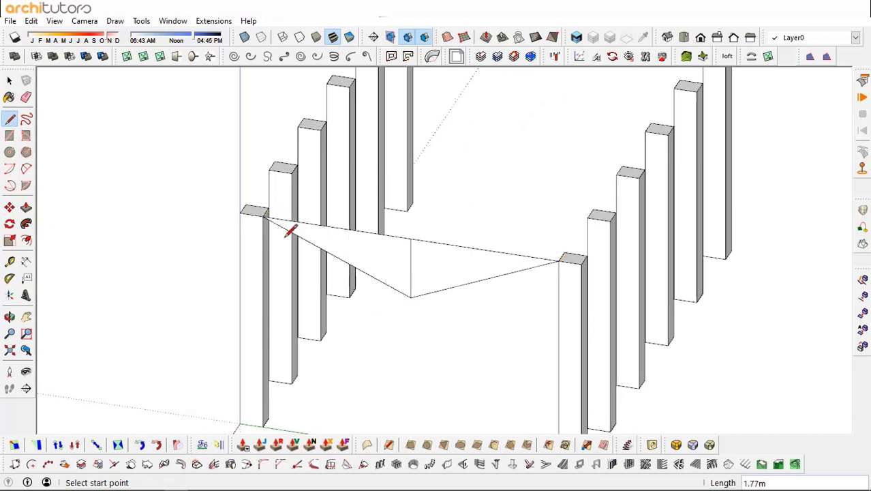
key(space)
mouse_move(288, 229)
middle_down()
mouse_move(471, 258)
mouse_move(337, 286)
mouse_move(390, 283)
mouse_move(400, 281)
mouse_move(319, 272)
middle_up()
key(e)
click(457, 254)
key(space)
click(25, 171)
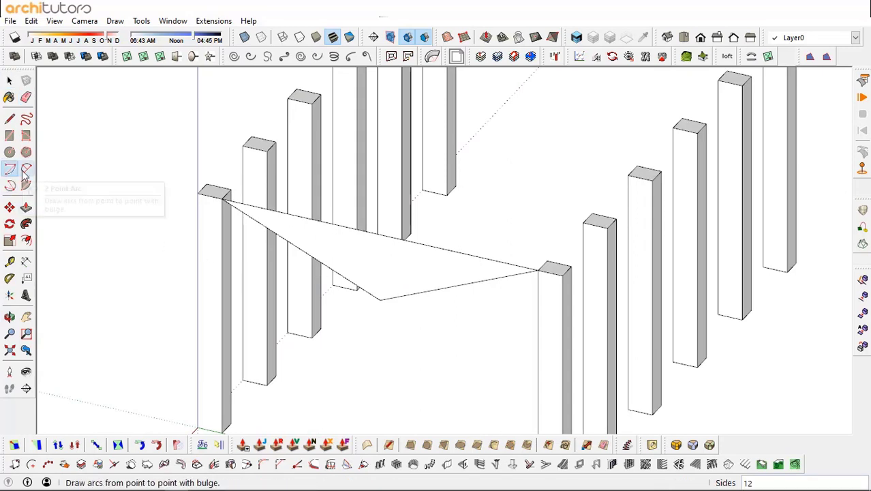
- Draw a 2 Point Arc tangent to both V arms and erase the V helper lines
click(459, 285)
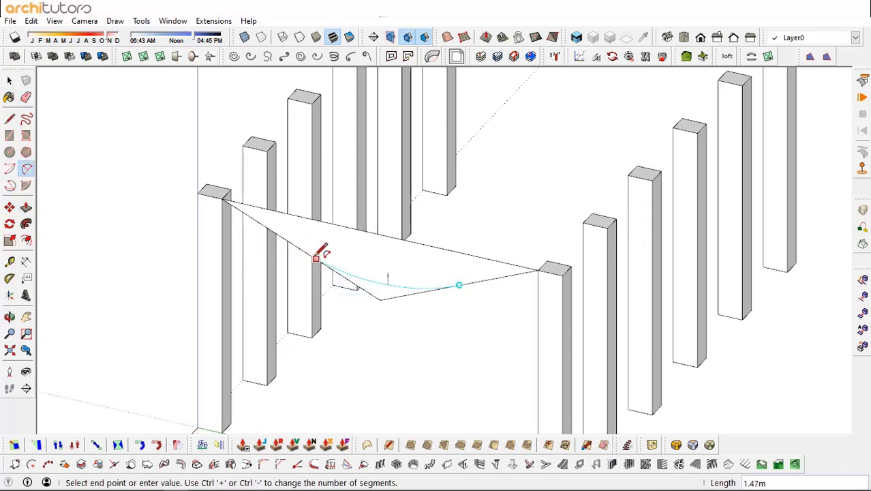
click(301, 249)
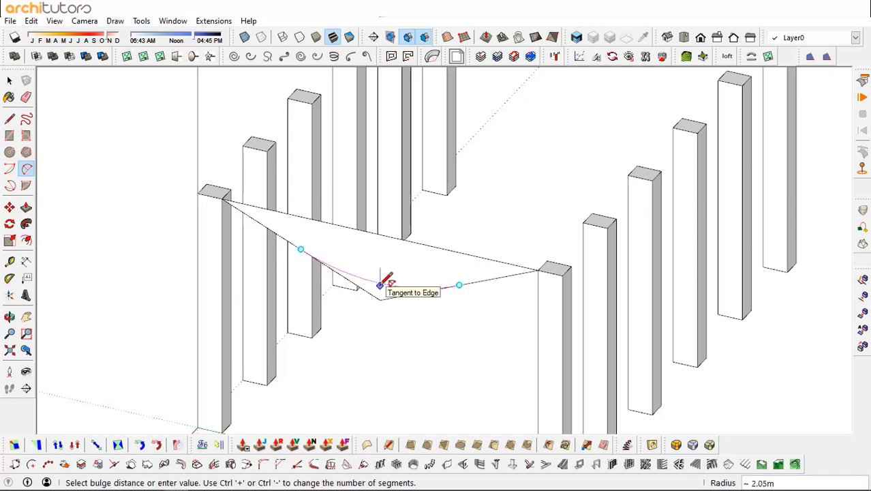
click(383, 280)
key(e)
drag(377, 295, 393, 294)
mouse_move(393, 293)
middle_down()
mouse_move(522, 276)
mouse_move(389, 279)
middle_up()
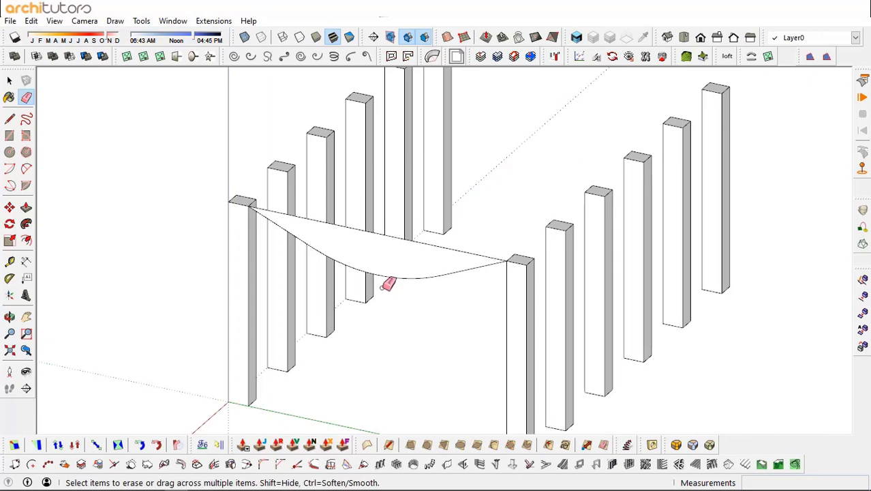
- Push/Pull the curved face 5.20 m to the far columns to form the roof
key(p)
click(408, 278)
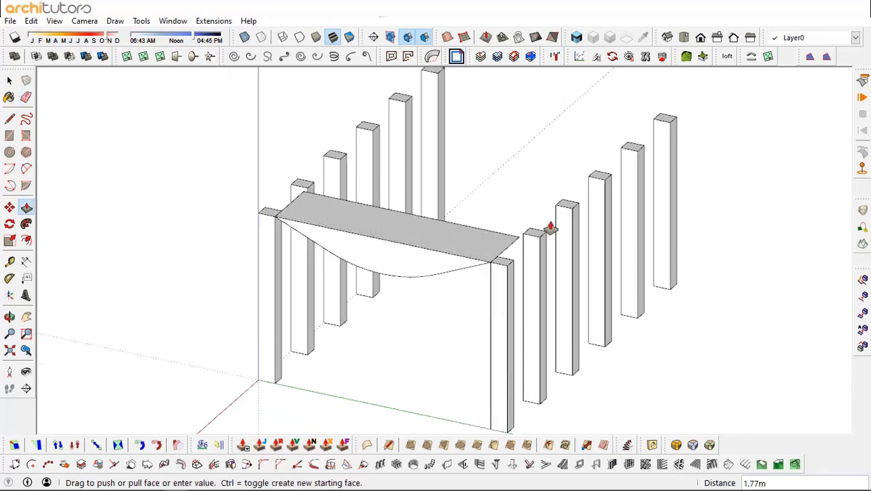
click(680, 141)
mouse_move(454, 214)
middle_down()
mouse_move(501, 145)
mouse_move(471, 142)
mouse_move(455, 202)
mouse_move(340, 234)
mouse_move(321, 292)
mouse_move(431, 311)
mouse_move(418, 263)
mouse_move(418, 273)
middle_up()
key(e)
key(o)
mouse_move(418, 273)
mouse_down()
mouse_move(315, 253)
mouse_move(337, 261)
mouse_move(383, 178)
mouse_move(389, 237)
mouse_move(370, 243)
mouse_move(373, 252)
mouse_up()
- Select the curved roof group and open it for editing
key(space)
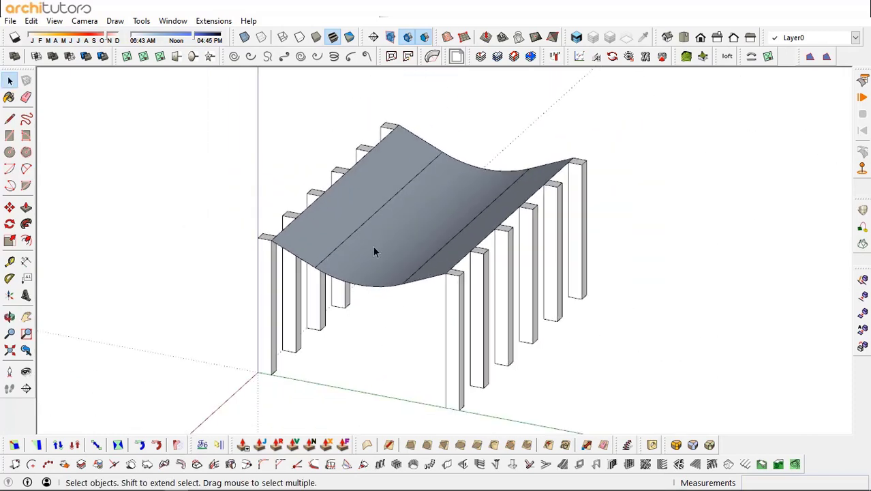
scroll(373, 252, up, 2)
scroll(409, 299, down, 2)
scroll(409, 293, up, 2)
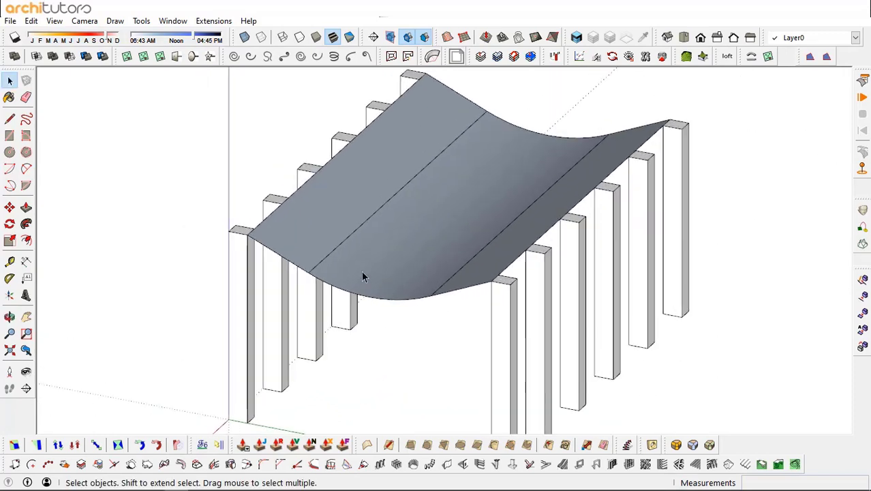
mouse_move(363, 276)
middle_down()
mouse_move(399, 169)
mouse_move(445, 171)
mouse_move(384, 220)
mouse_move(416, 214)
middle_up()
click(416, 215)
click(415, 215)
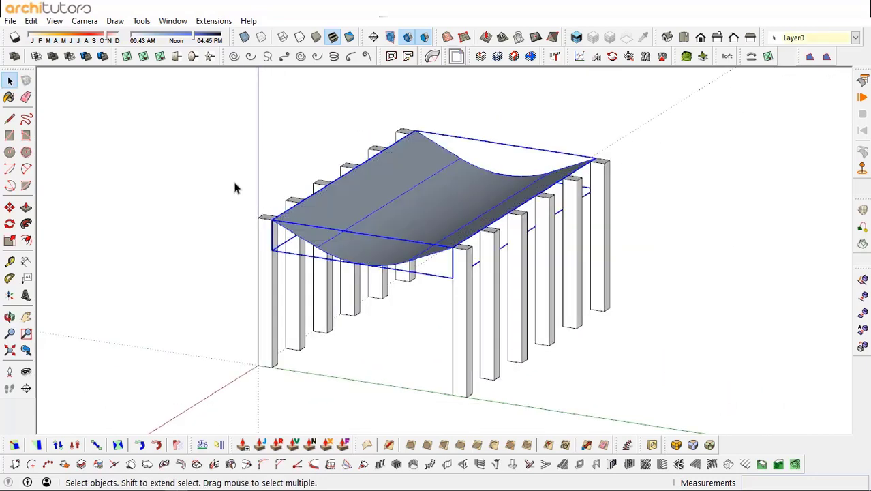
scroll(379, 237, up, 1)
scroll(389, 229, up, 1)
scroll(413, 232, up, 1)
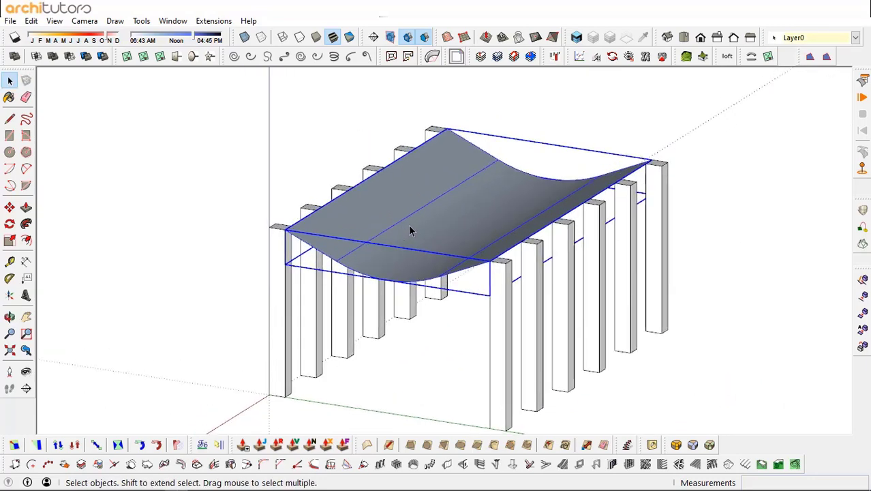
double_click(410, 230)
- Select the roof's front curved edge from a lower view
scroll(391, 230, up, 1)
scroll(303, 214, up, 1)
mouse_move(302, 215)
middle_down()
mouse_move(473, 275)
mouse_move(565, 246)
mouse_move(348, 241)
middle_up()
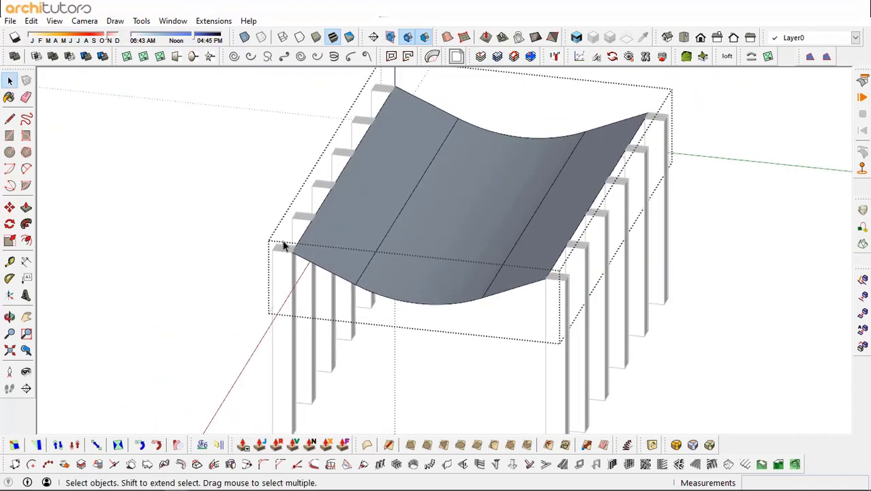
click(571, 285)
mouse_move(576, 291)
middle_down()
mouse_move(379, 331)
mouse_move(286, 298)
mouse_move(311, 296)
mouse_move(356, 261)
middle_up()
scroll(310, 291, down, 2)
scroll(313, 292, down, 1)
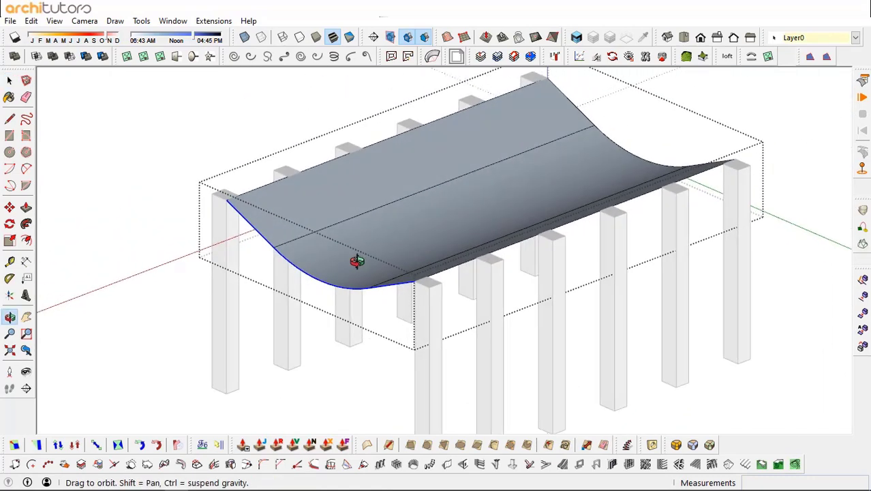
- Bring up the Materials panel and show the Wood collection
key(b)
click(704, 192)
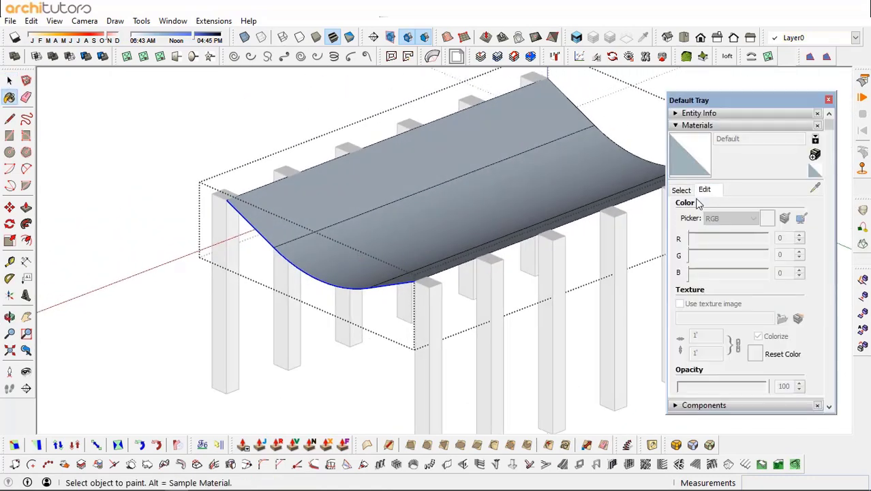
click(681, 189)
click(760, 208)
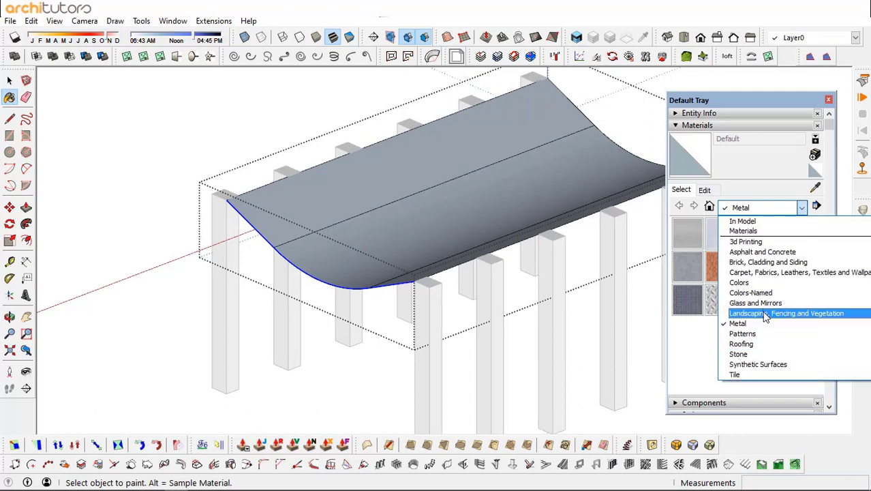
scroll(766, 313, up, 1)
scroll(763, 304, down, 1)
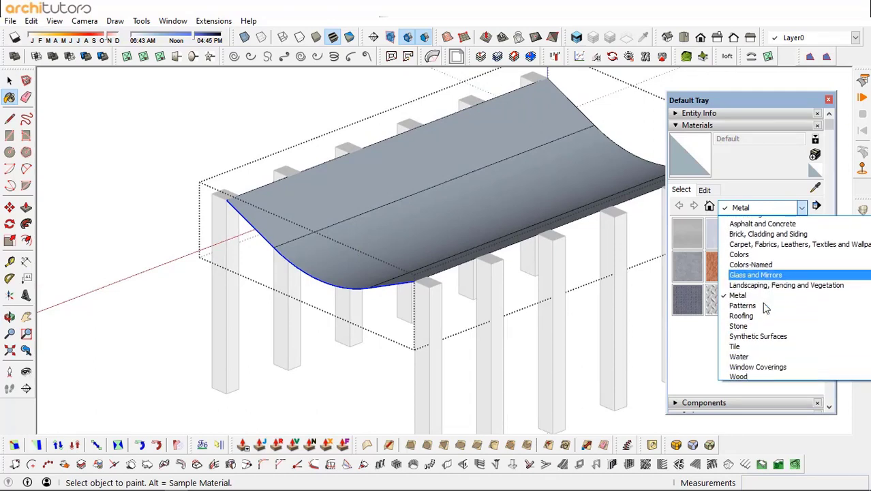
click(747, 374)
- Paint the curved roof surface with Wood Board Cork
key(space)
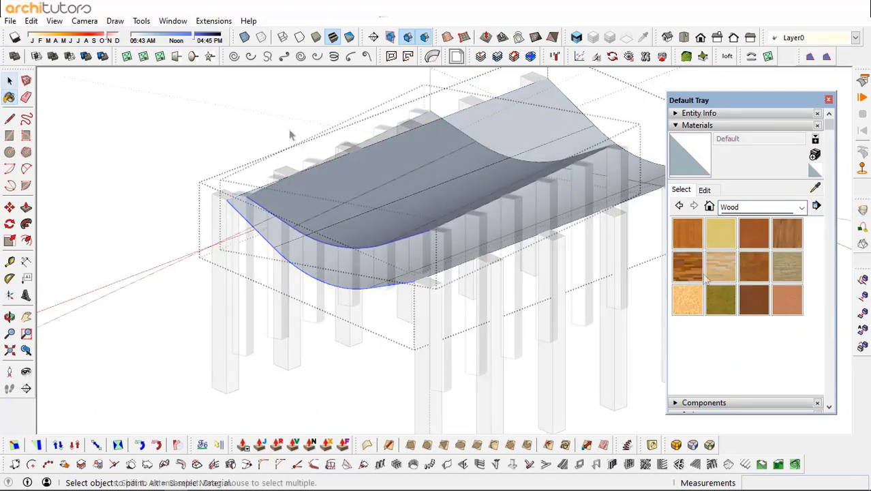
middle_drag(292, 136, 392, 249)
drag(181, 107, 641, 356)
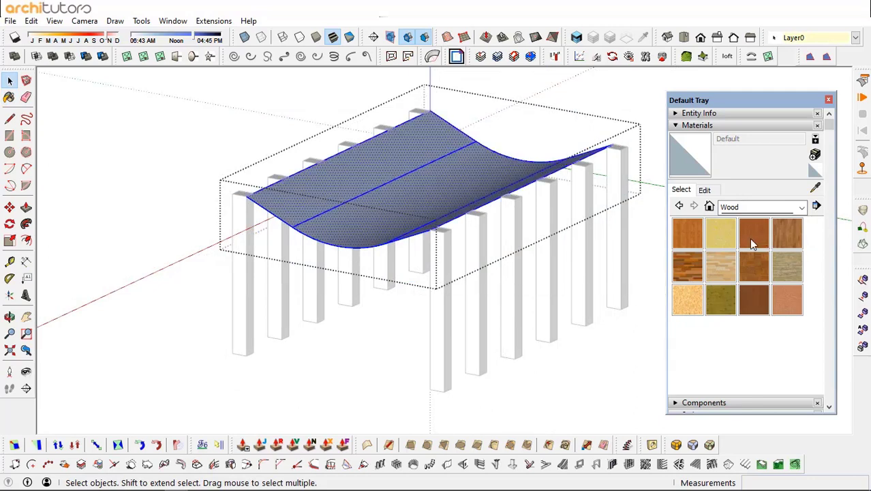
click(724, 230)
click(354, 217)
middle_drag(355, 215, 451, 126)
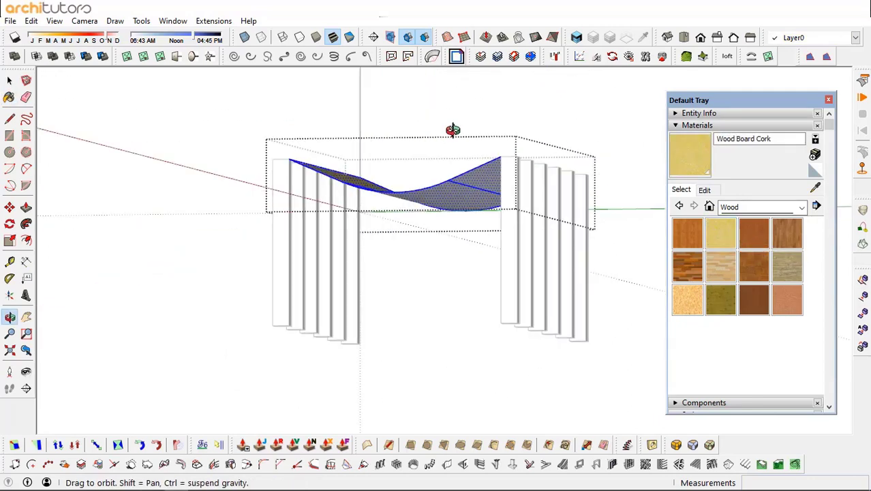
click(493, 174)
middle_drag(488, 175, 443, 288)
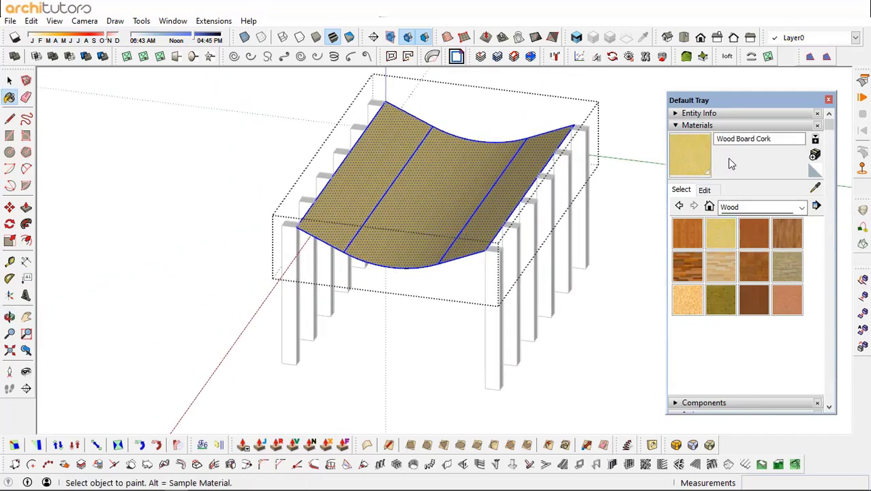
- Close the materials panel and select the roof's curved lower edge
click(828, 99)
key(space)
click(609, 167)
mouse_move(641, 223)
middle_down()
mouse_move(298, 231)
mouse_move(381, 223)
middle_up()
click(381, 223)
scroll(239, 218, up, 3)
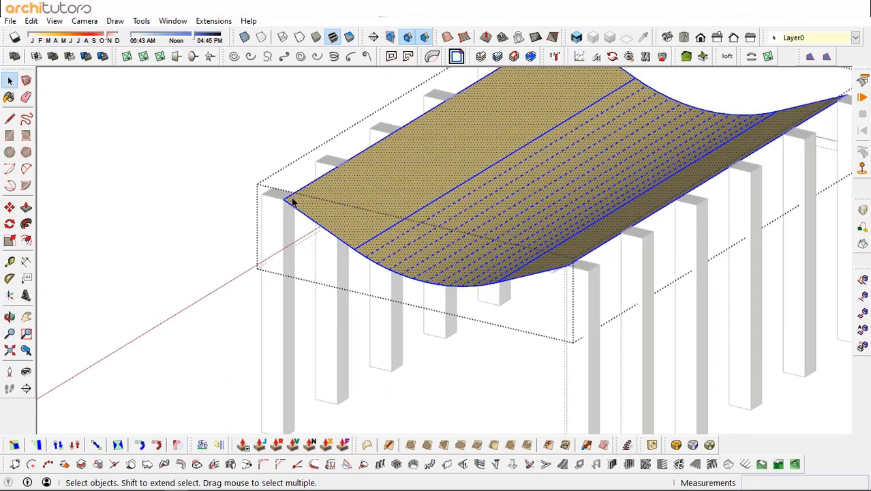
drag(253, 186, 607, 334)
middle_drag(607, 334, 418, 263)
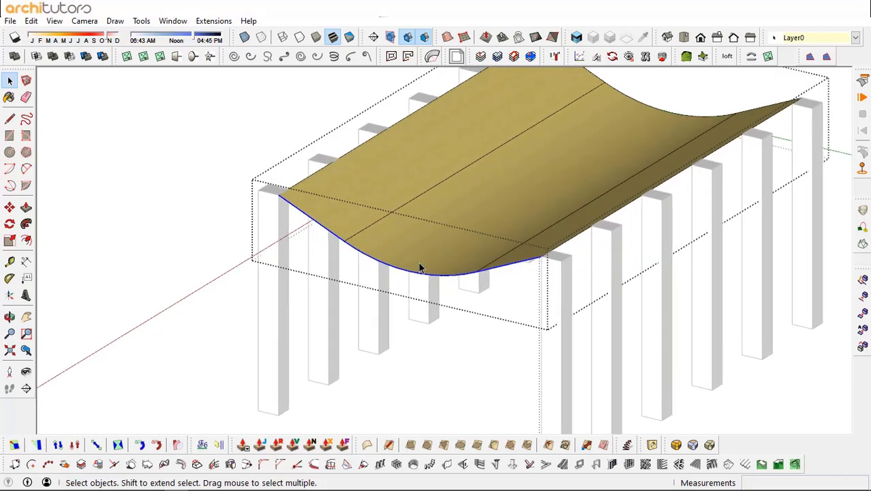
key(m)
scroll(418, 262, down, 2)
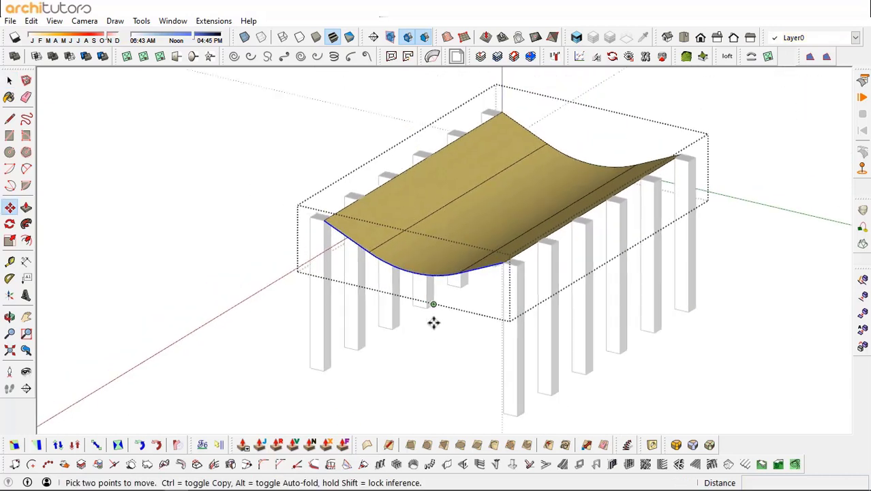
- Copy the roof's curved lower edge 1 m along the red axis
key(ctrl)
click(484, 343)
text(1)
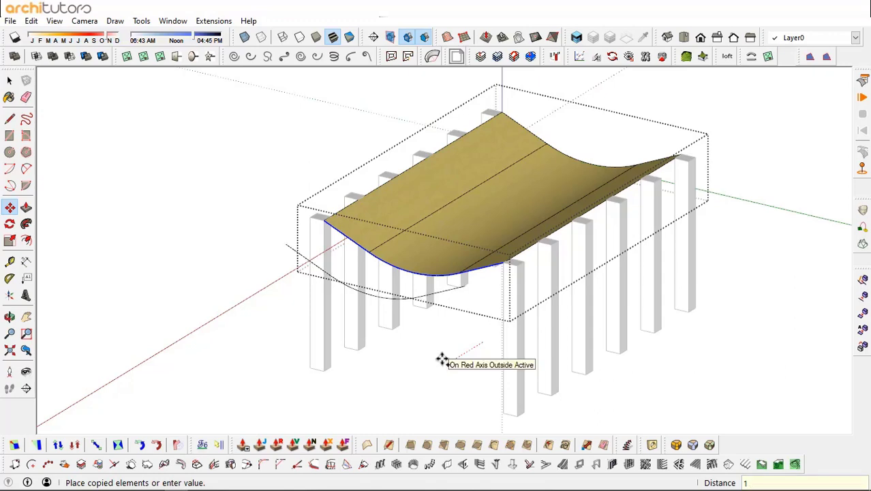
key(Return)
scroll(463, 320, up, 2)
scroll(477, 300, up, 2)
scroll(467, 285, up, 2)
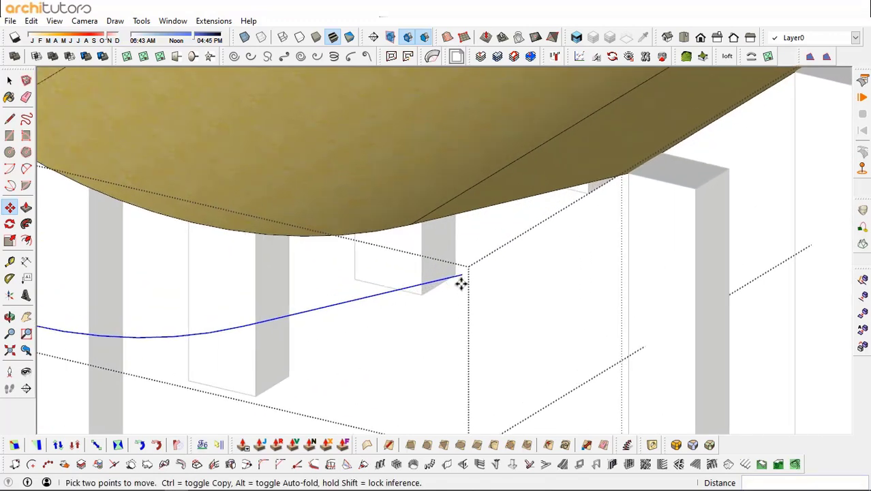
mouse_move(462, 284)
middle_down()
mouse_move(472, 287)
mouse_move(469, 311)
middle_up()
key(space)
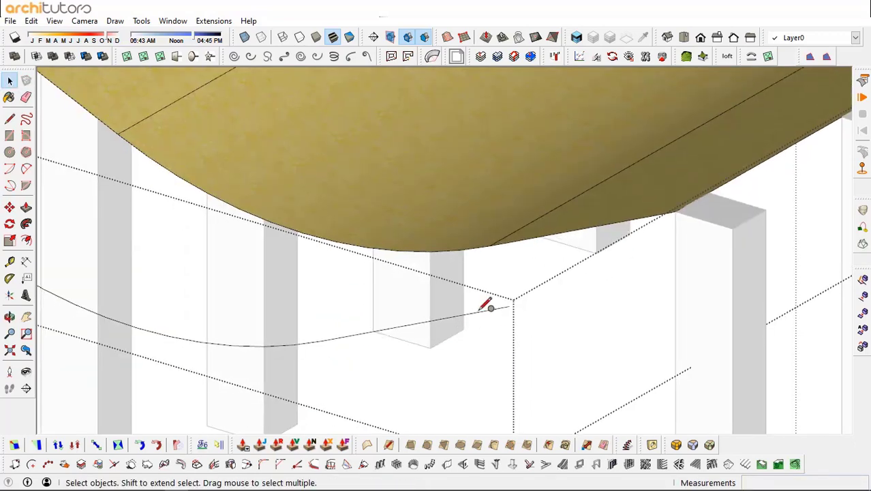
key(c)
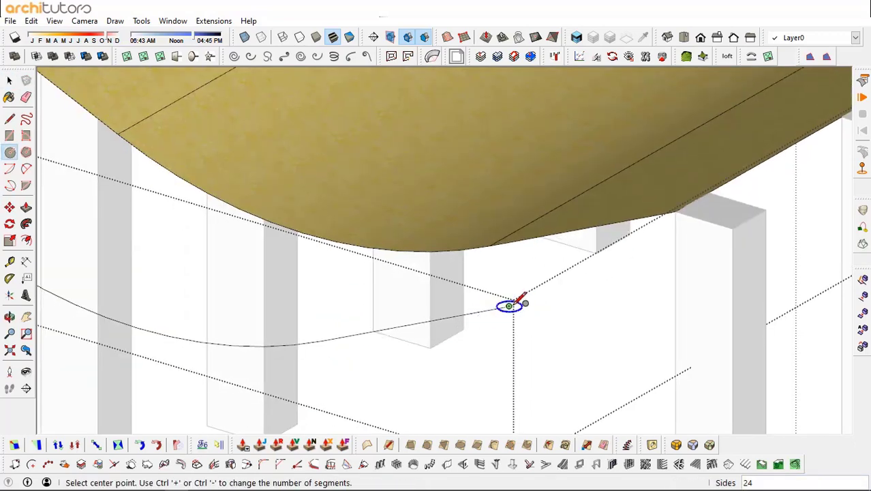
- Draw a circle at the copied curve's end and offset it 0.02 inward
click(509, 306)
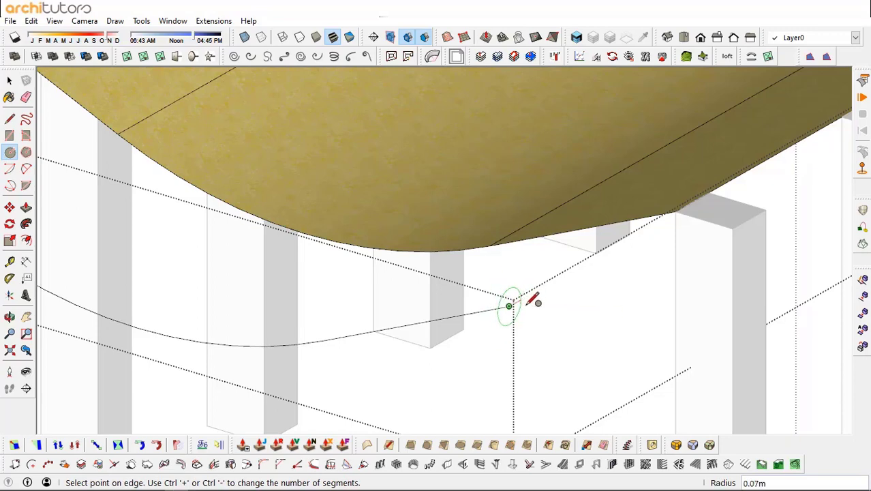
key(Return)
key(space)
scroll(479, 314, up, 1)
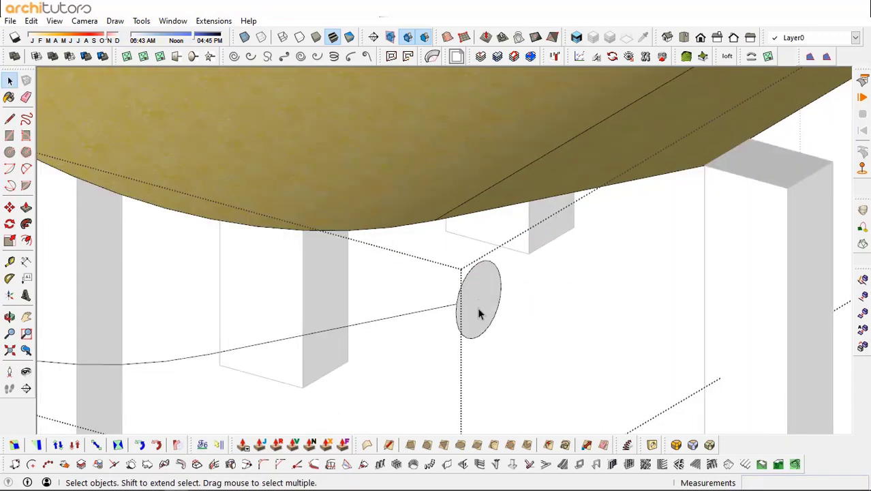
key(f)
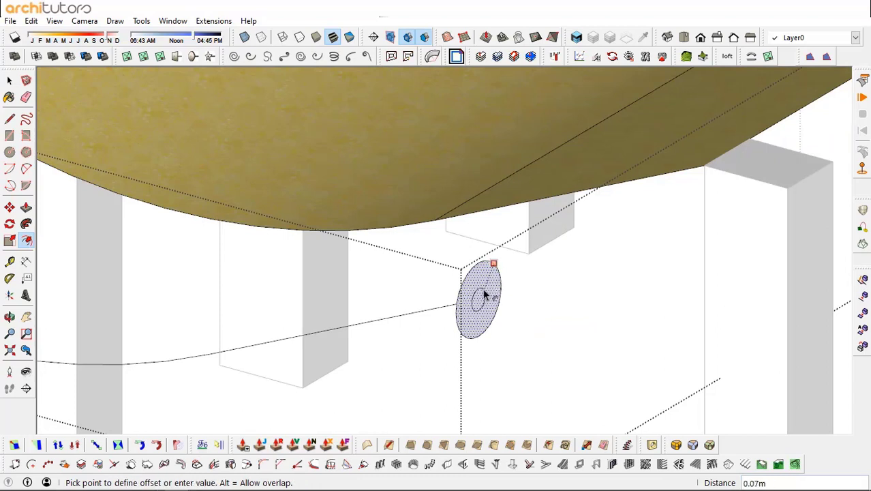
text(.02)
key(Return)
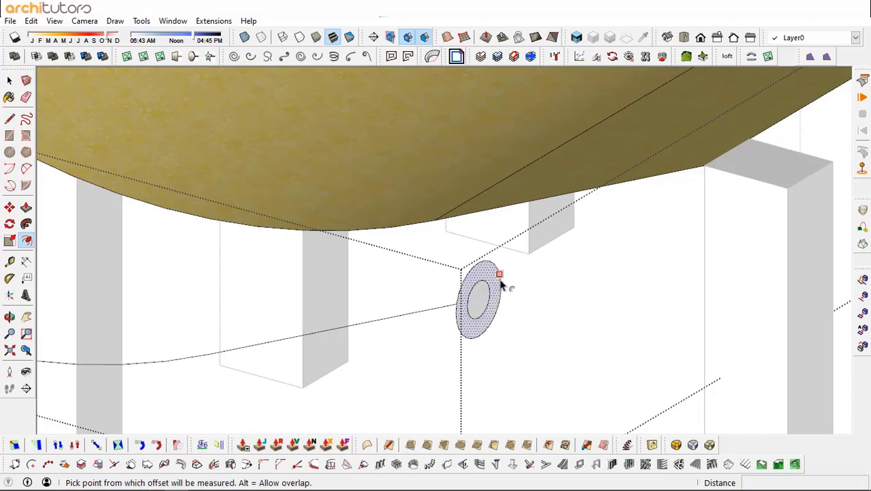
- Erase the outer ring and sweep the small disc along the curve with Follow Me
key(e)
click(500, 278)
key(space)
click(454, 305)
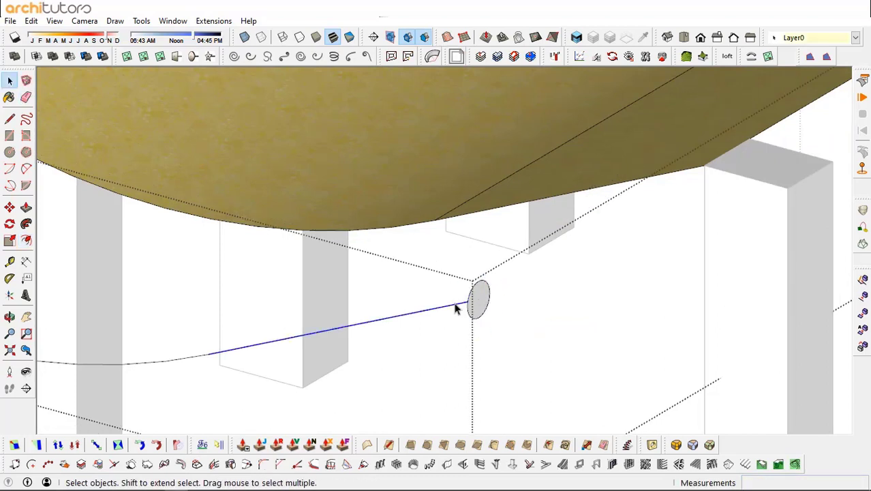
click(26, 224)
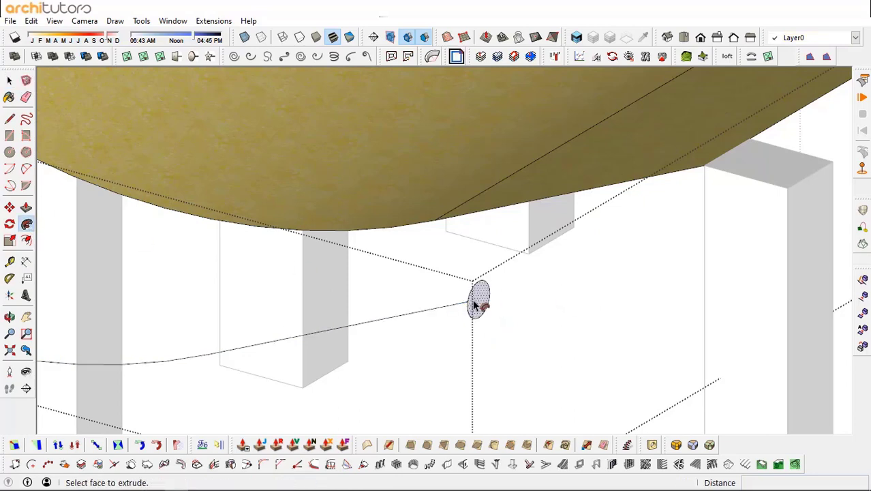
click(502, 292)
scroll(502, 292, down, 3)
middle_drag(501, 291, 266, 256)
key(space)
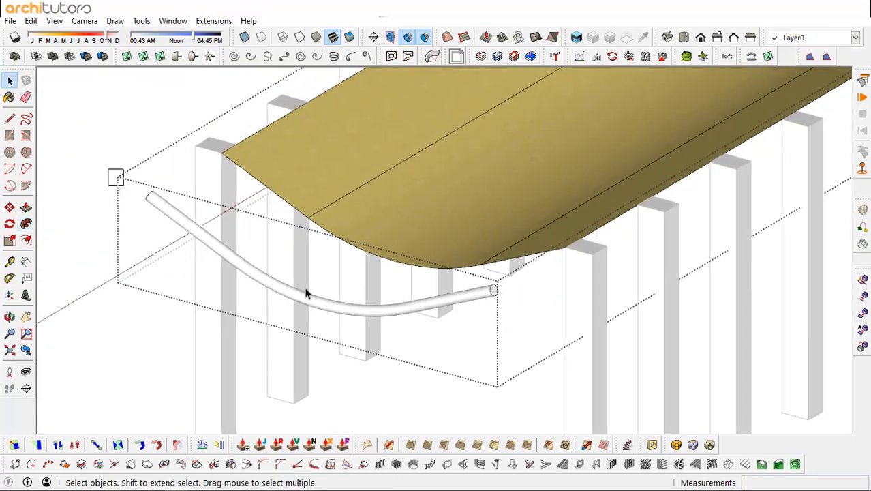
- Group the tube geometry and paint it with Wood Cherry Original
triple_click(306, 293)
triple_click(458, 307)
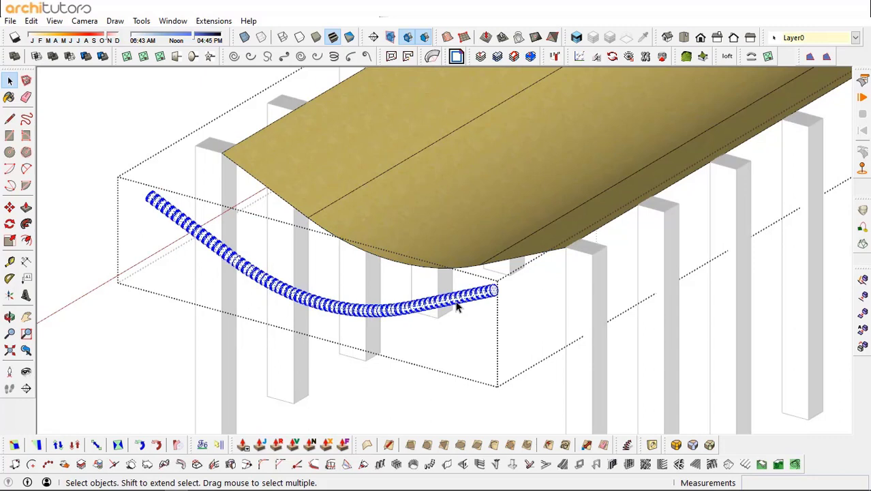
key(ctrl+g)
key(b)
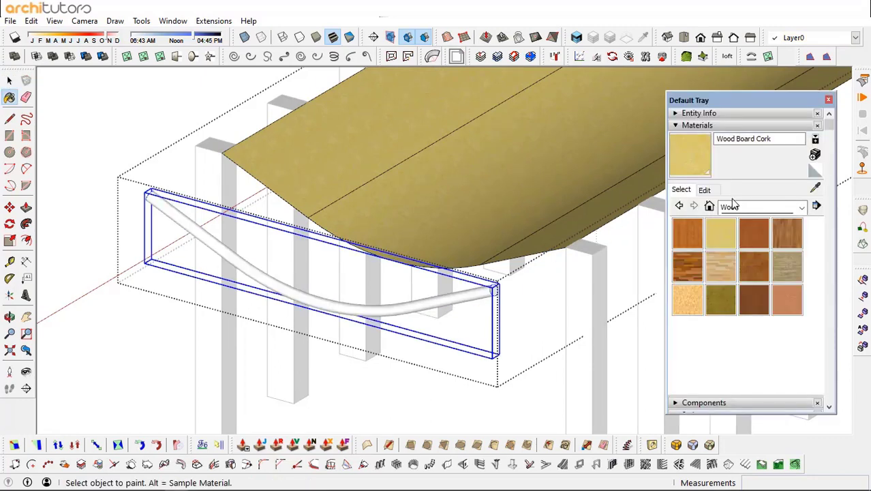
click(753, 233)
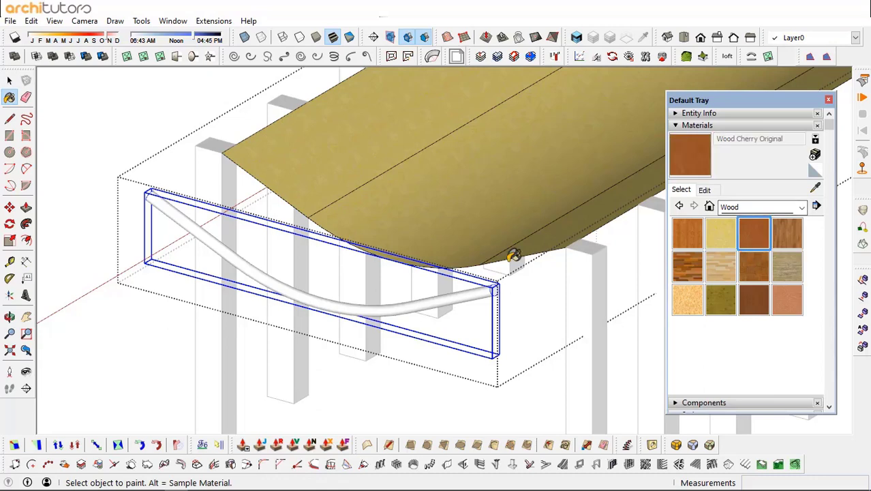
click(455, 294)
click(828, 101)
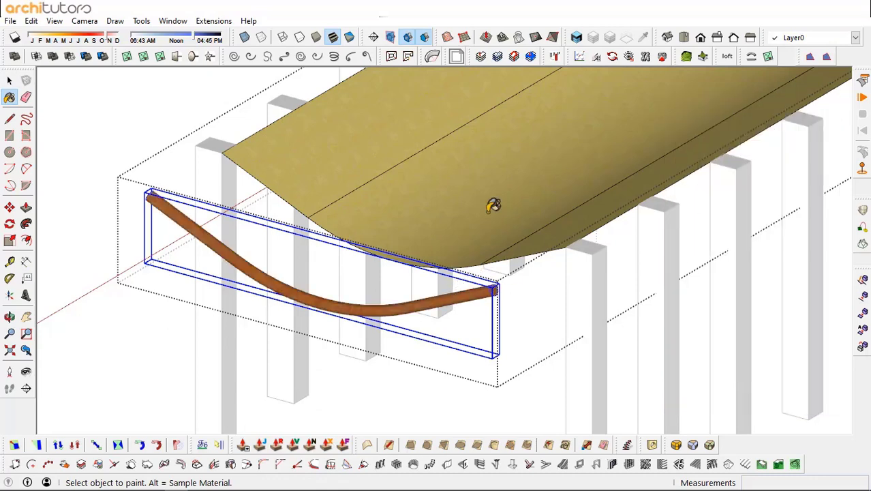
key(space)
scroll(494, 295, up, 2)
- Move the tube group onto the roof's curved edge
key(m)
click(525, 353)
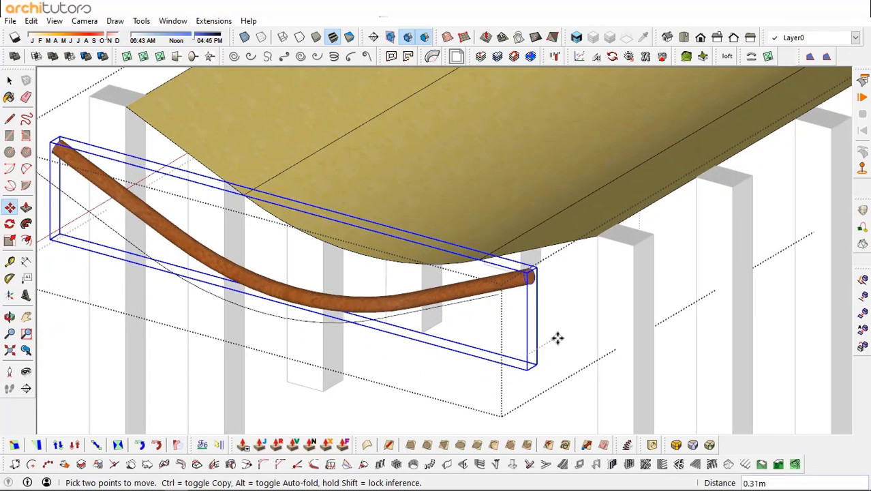
scroll(330, 340, down, 1)
scroll(331, 341, down, 1)
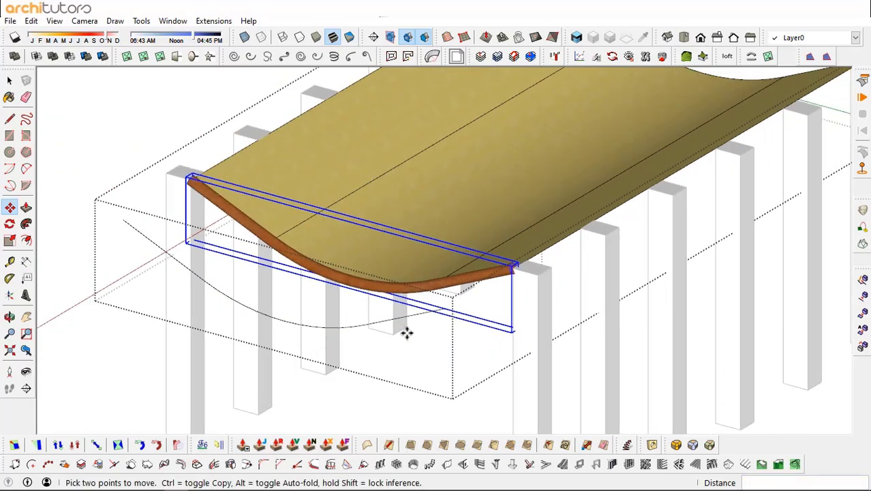
scroll(405, 331, down, 1)
scroll(500, 276, up, 2)
scroll(486, 281, up, 1)
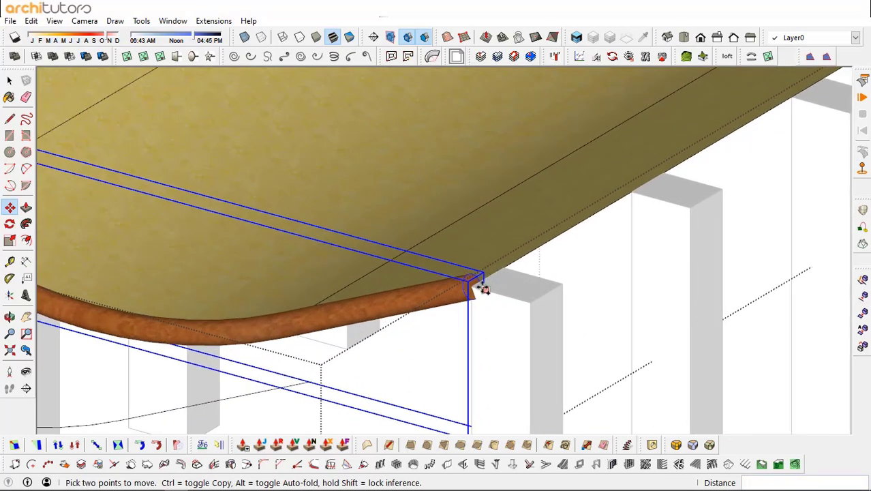
scroll(476, 285, up, 1)
scroll(470, 286, down, 1)
scroll(517, 310, down, 1)
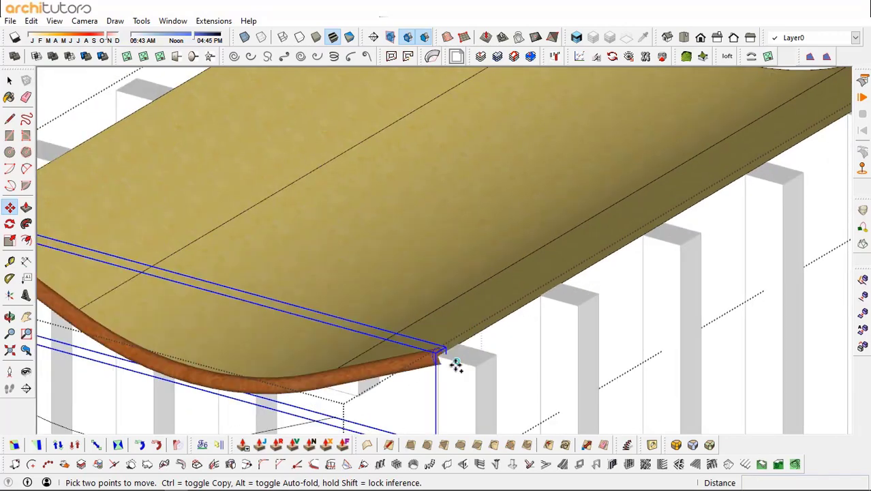
- Copy the tube to the far roof edge and fill between with evenly spaced copies
key(ctrl)
click(454, 361)
scroll(454, 361, down, 2)
scroll(736, 204, up, 2)
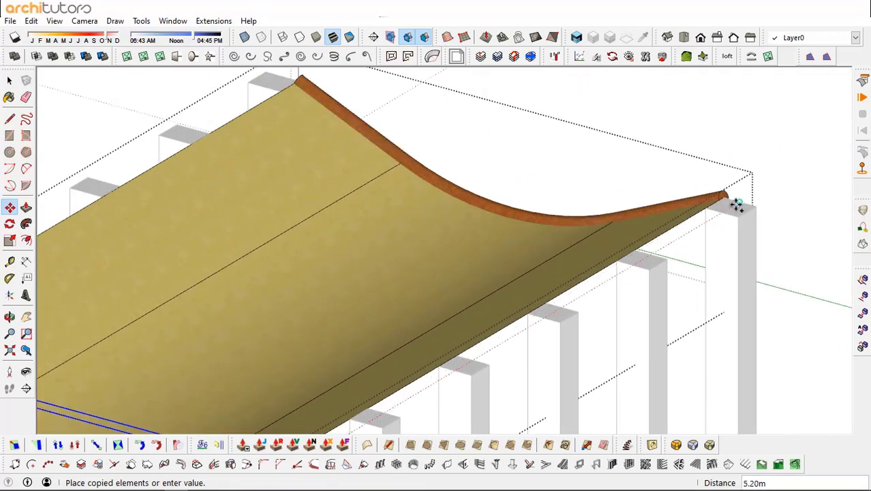
click(742, 206)
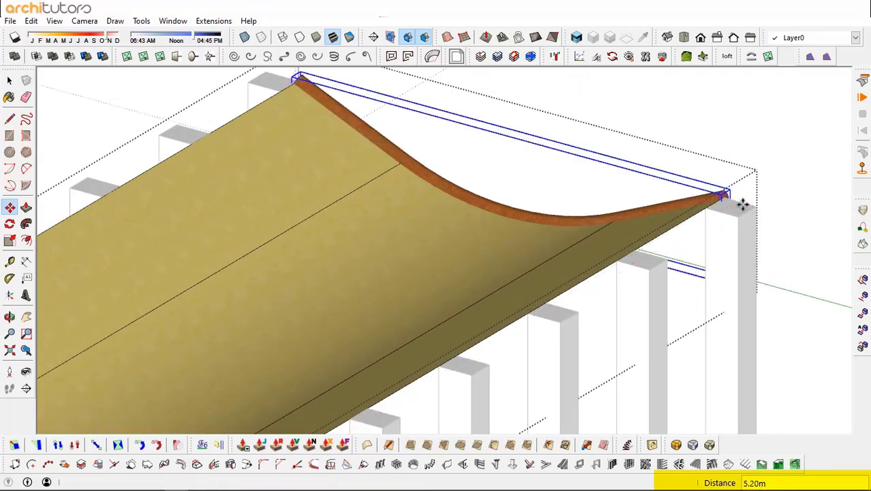
mouse_move(739, 203)
middle_down()
mouse_move(771, 162)
mouse_move(670, 188)
middle_up()
text(/12)
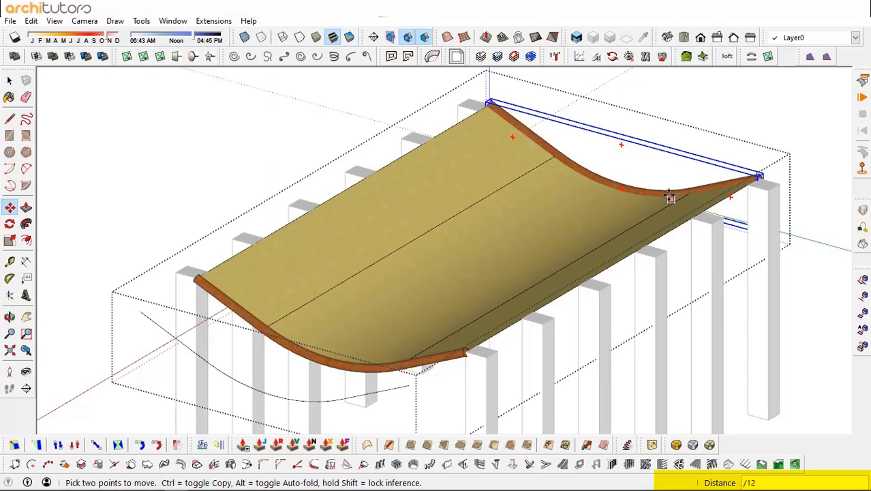
key(Return)
mouse_move(443, 181)
middle_down()
mouse_move(462, 281)
mouse_move(479, 245)
mouse_move(677, 243)
mouse_move(547, 244)
mouse_move(452, 272)
mouse_move(519, 177)
mouse_move(597, 180)
mouse_move(618, 249)
mouse_move(600, 290)
mouse_move(366, 292)
mouse_move(415, 302)
mouse_move(289, 314)
mouse_move(347, 288)
middle_up()
- Open the roof group and set the tray to show the Outliner's list of model groups
click(347, 300)
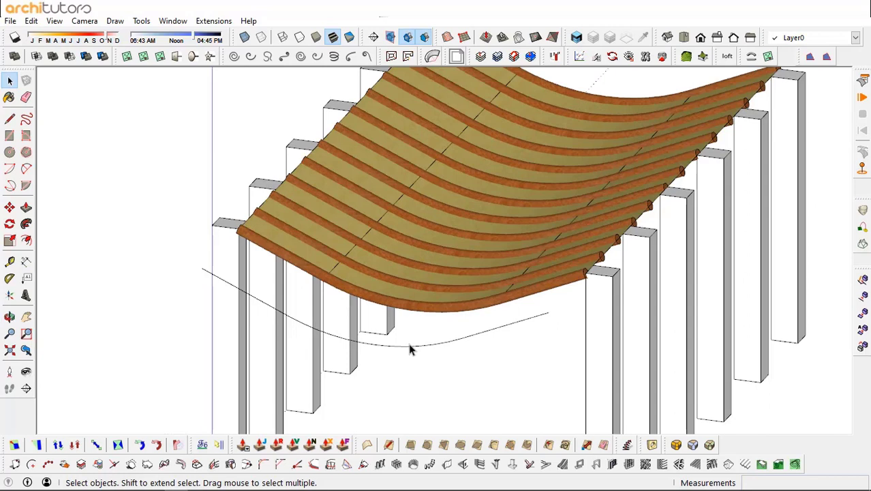
double_click(409, 350)
click(411, 348)
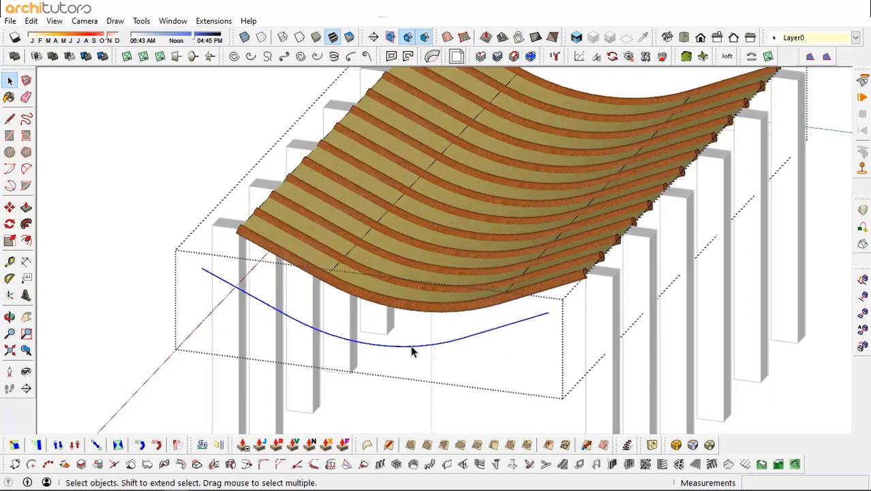
middle_drag(422, 311, 393, 193)
key(b)
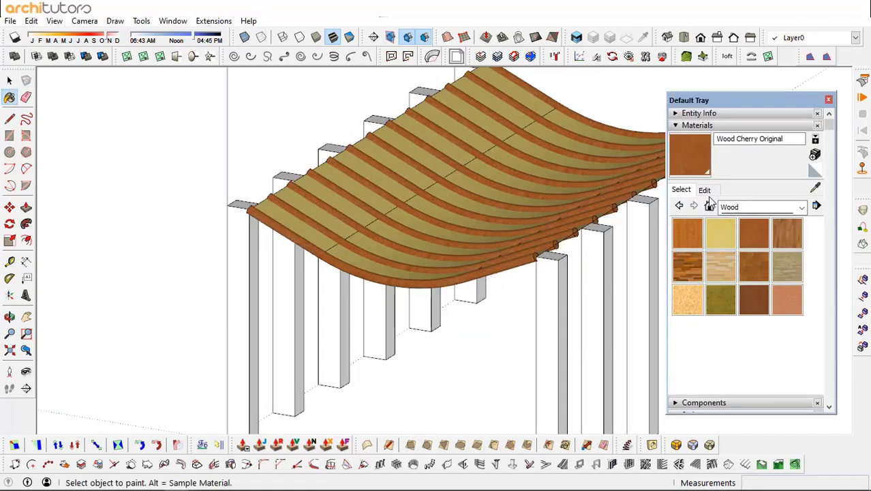
click(683, 126)
click(691, 149)
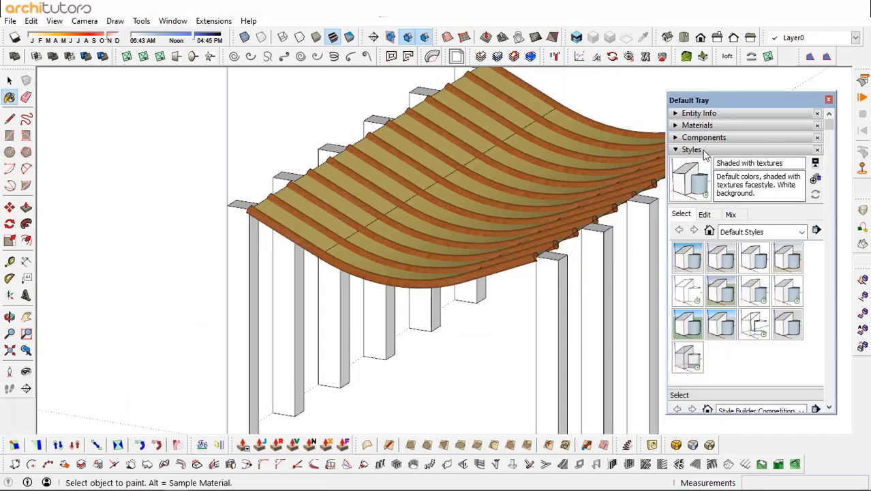
click(705, 152)
click(695, 224)
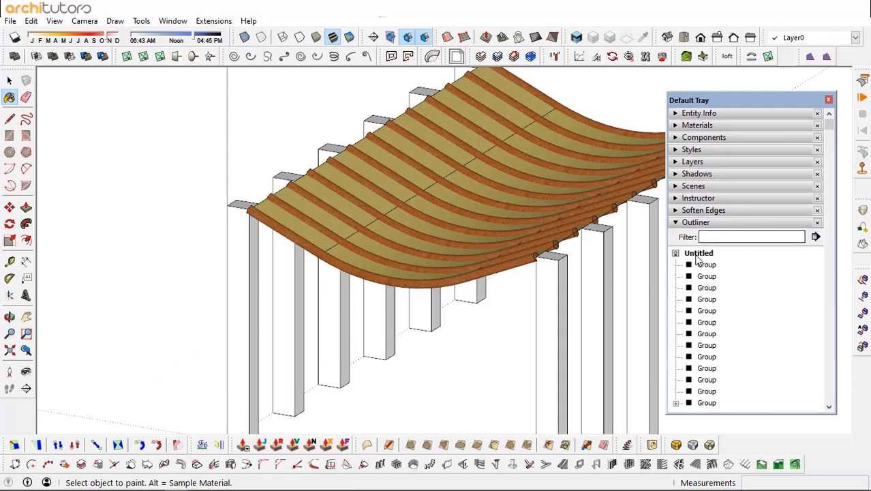
key(space)
- Select the full range of batten groups in the Outliner and hide them
click(413, 251)
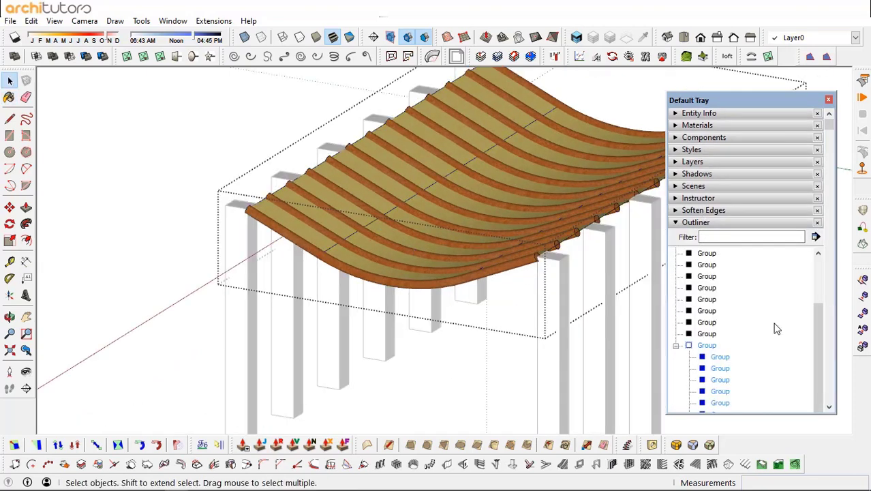
scroll(776, 329, down, 2)
click(478, 275)
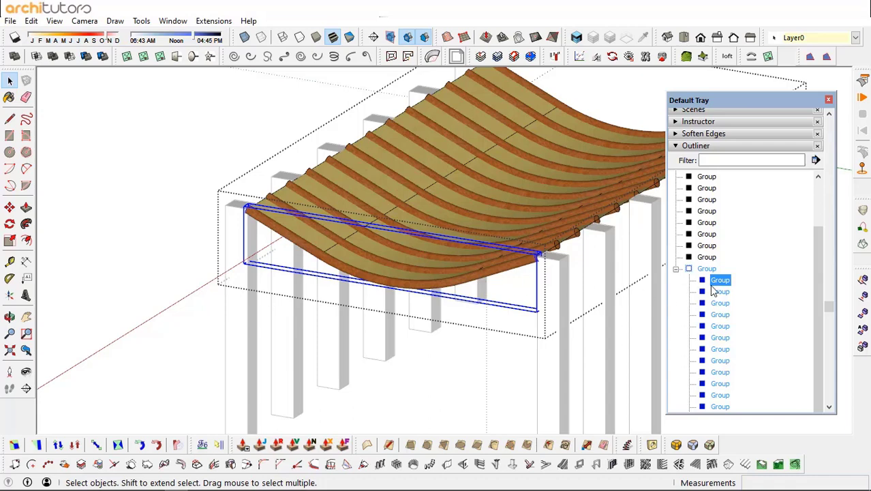
scroll(724, 255, down, 1)
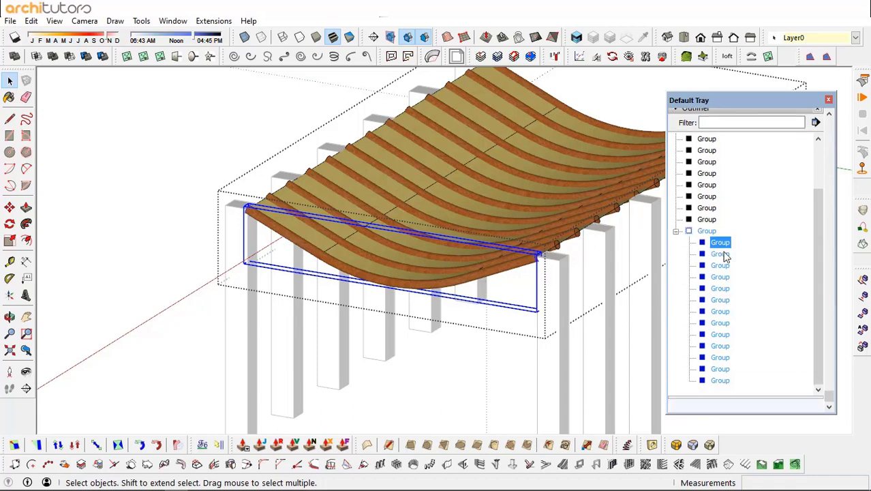
ctrl+click(724, 368)
click(721, 381)
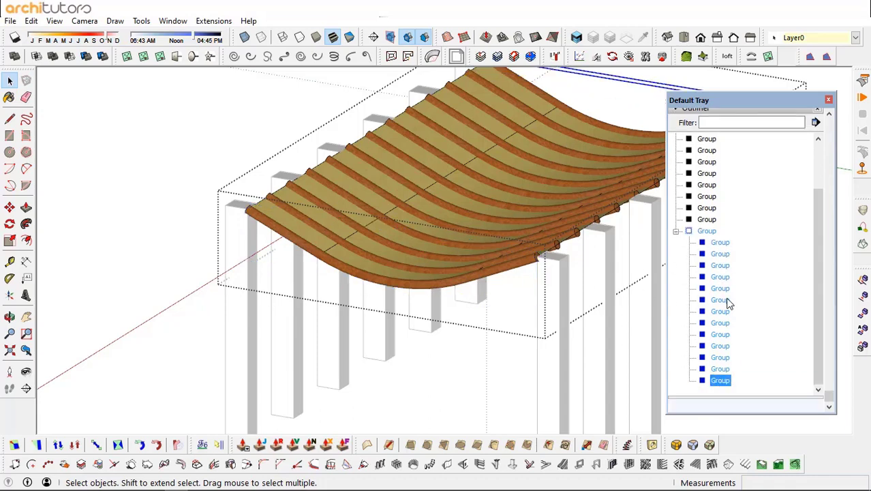
shift+click(728, 242)
middle_drag(346, 231, 539, 192)
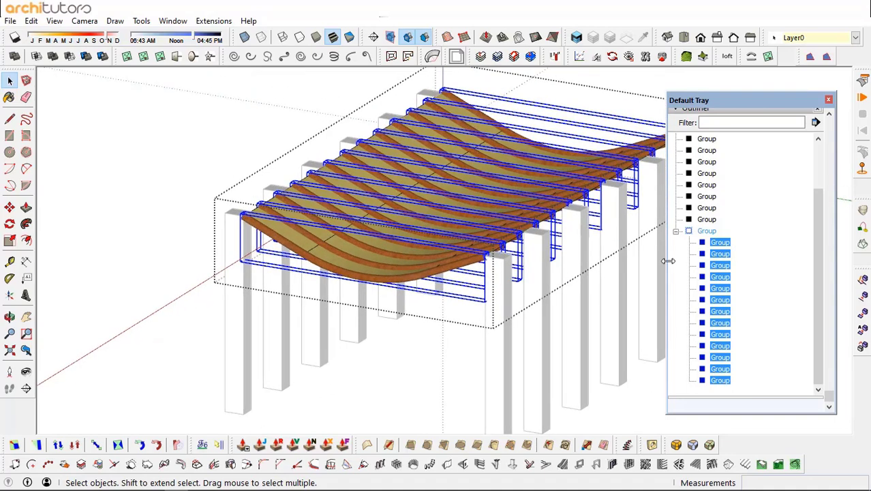
right_click(726, 258)
click(776, 197)
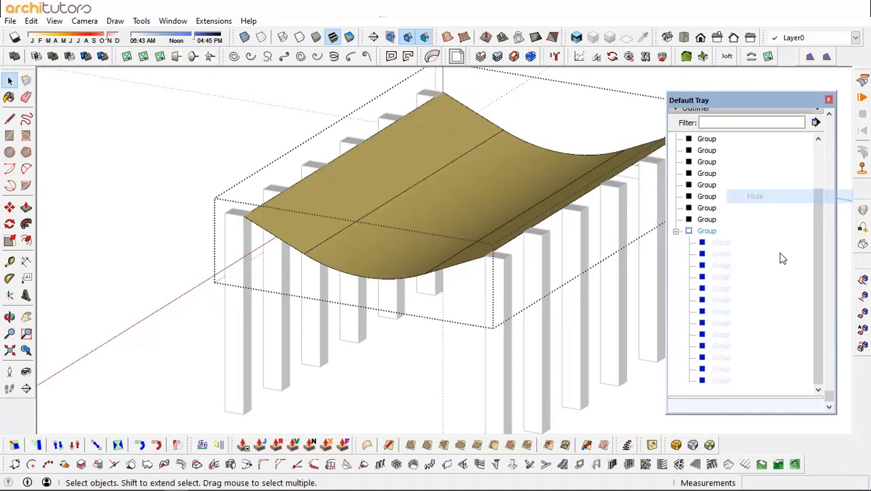
middle_drag(614, 249, 513, 239)
- Copy the straight roof crease line from the roof edge endpoint to make a guide line
click(515, 241)
scroll(513, 238, down, 2)
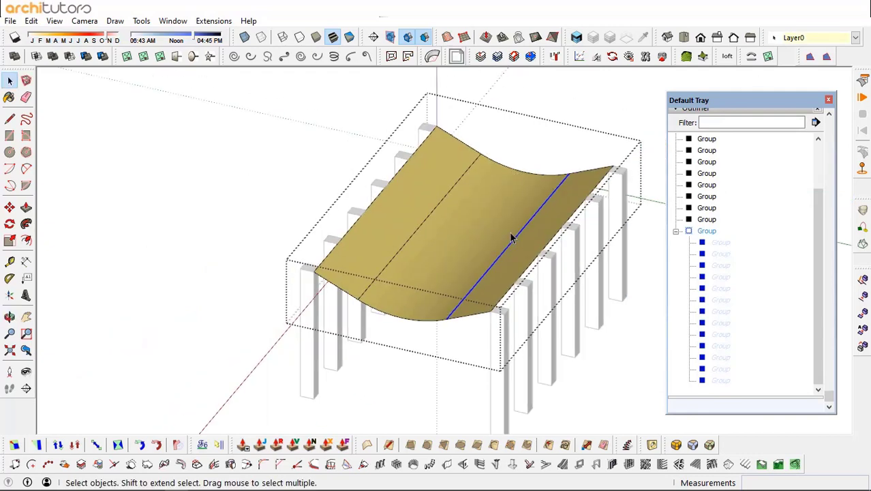
key(m)
click(571, 172)
key(ctrl)
scroll(484, 272, down, 2)
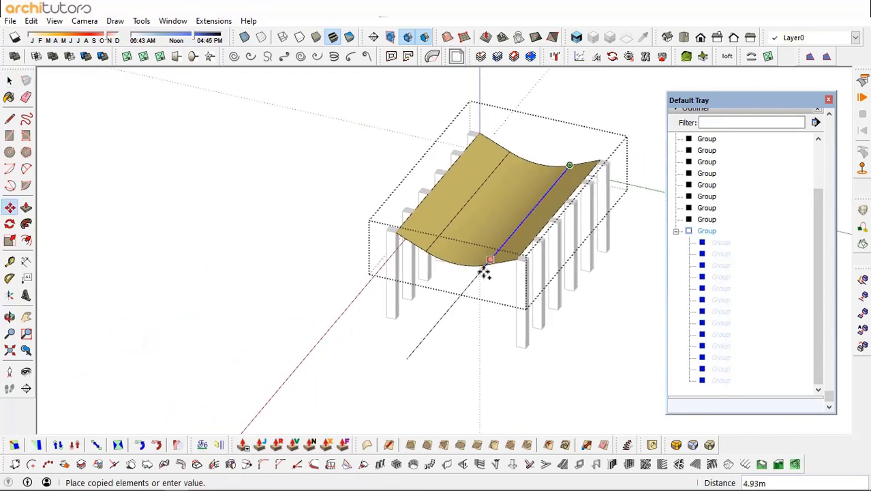
scroll(468, 296, up, 1)
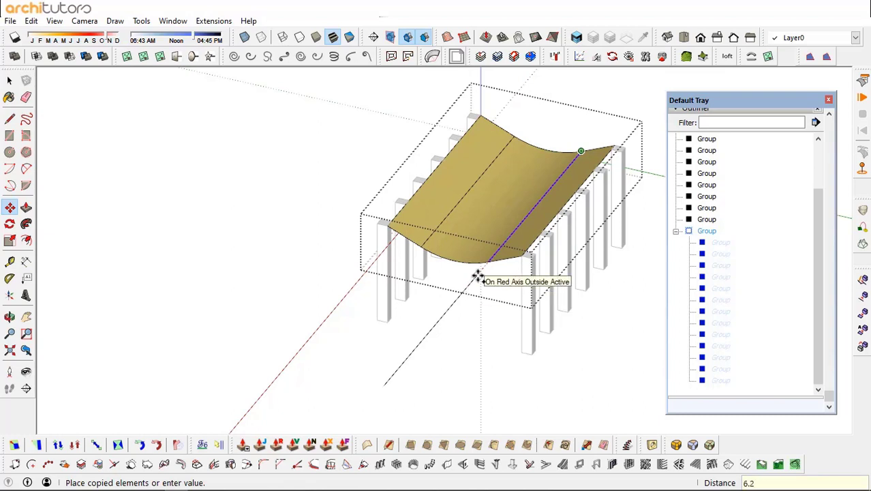
key(space)
scroll(426, 270, up, 2)
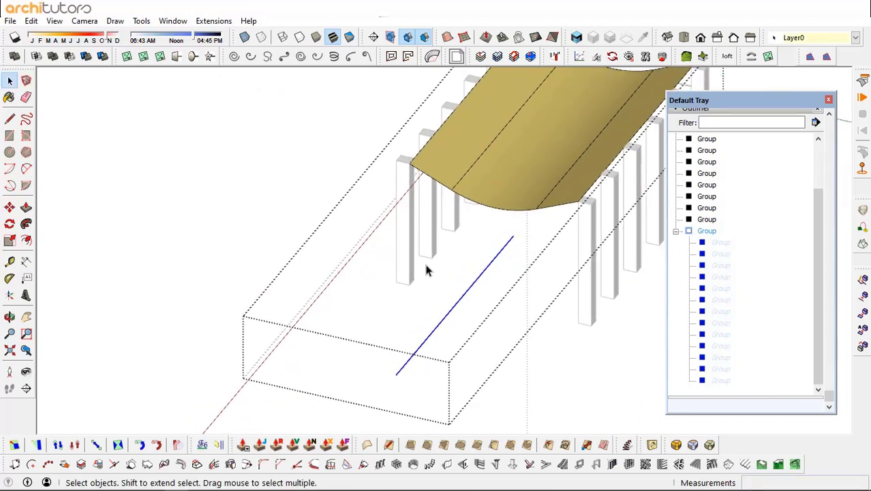
scroll(444, 387, up, 2)
scroll(353, 385, up, 2)
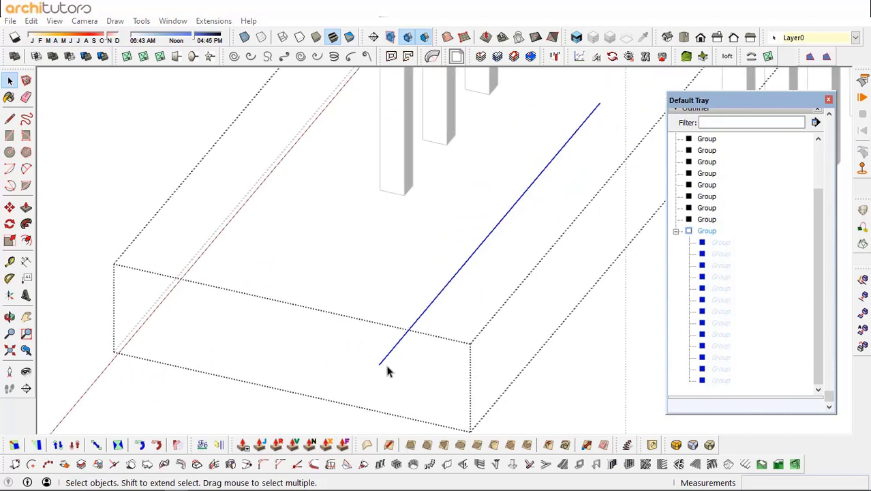
scroll(386, 370, up, 2)
- Draw a 0.05 radius circle centred on the blue line's endpoint
key(c)
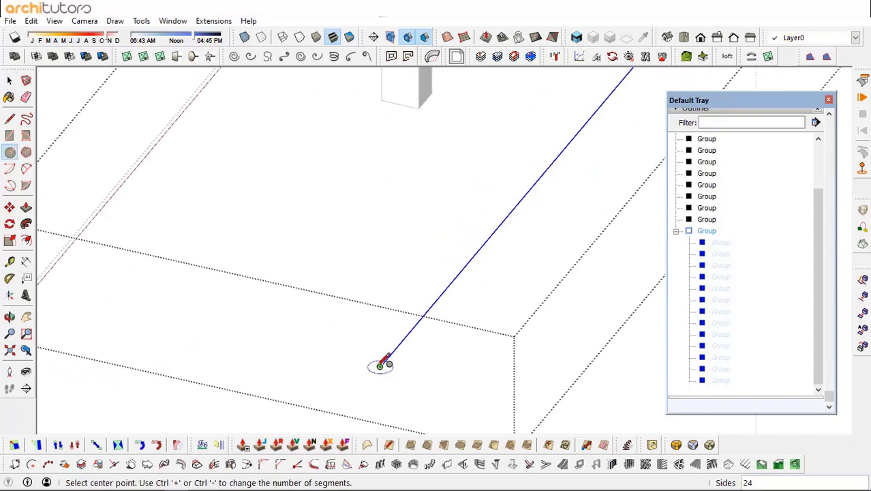
click(381, 365)
key(Escape)
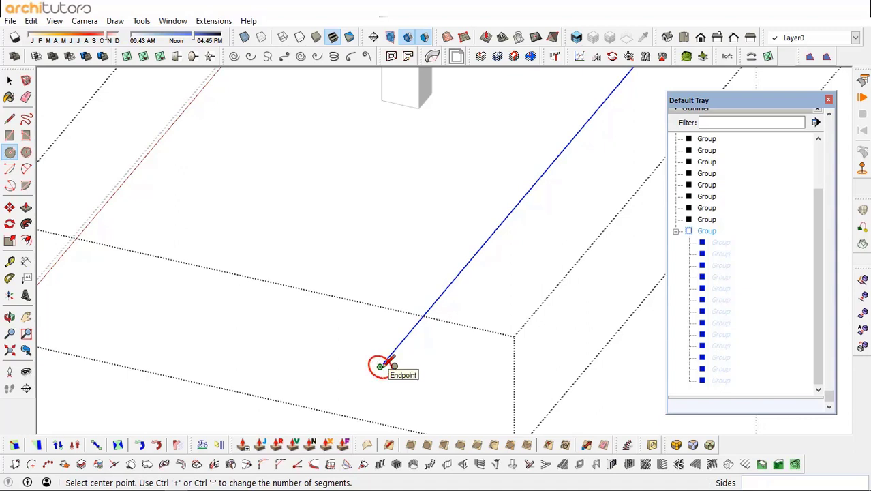
click(380, 367)
text(.05)
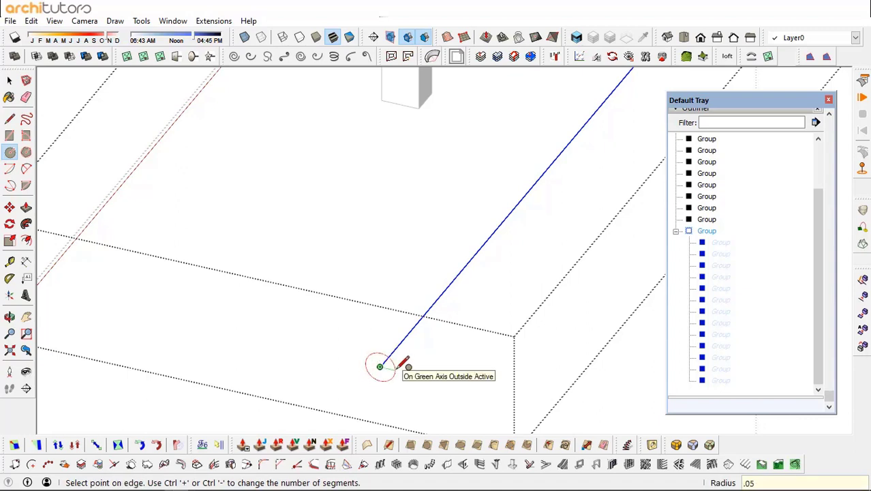
key(Return)
scroll(305, 359, down, 1)
scroll(369, 364, up, 1)
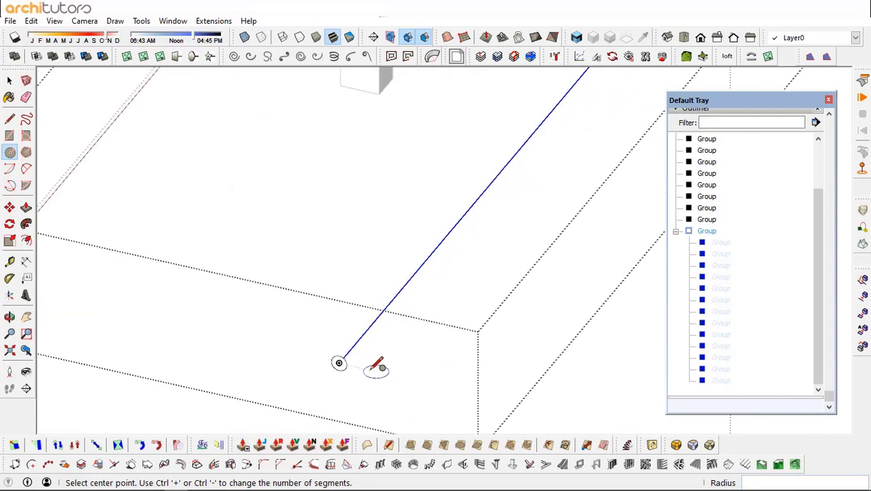
- Push/Pull the small circle 5.20 m along the line into a slim cylinder
key(p)
click(339, 363)
scroll(339, 363, down, 2)
scroll(428, 305, down, 1)
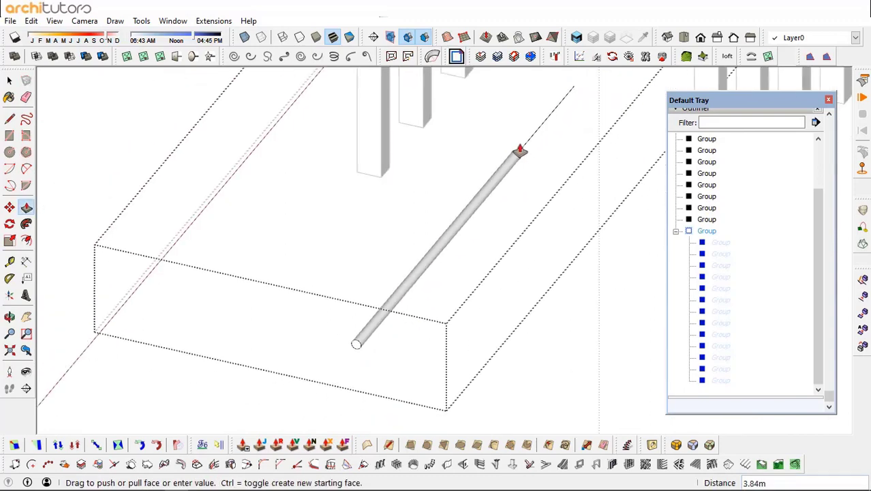
scroll(546, 123, up, 1)
scroll(569, 95, up, 1)
mouse_move(564, 97)
middle_down()
mouse_move(333, 117)
mouse_move(242, 111)
middle_up()
scroll(232, 137, up, 2)
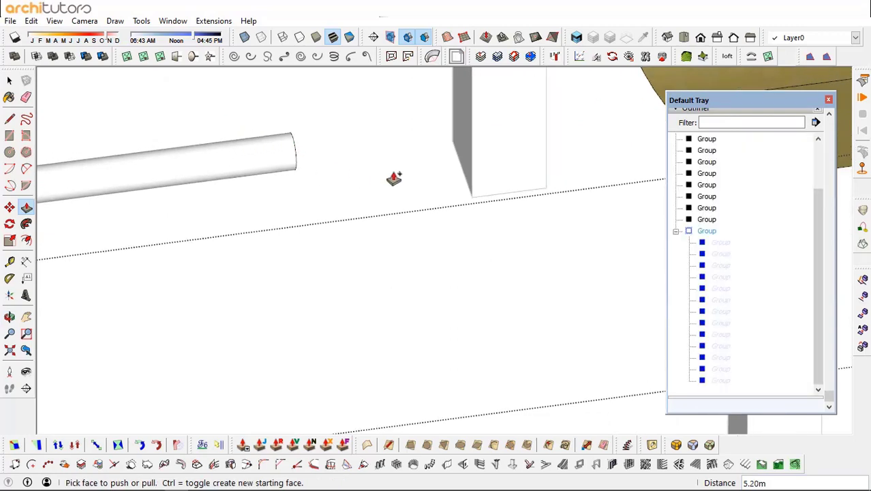
mouse_move(394, 179)
middle_down()
mouse_move(377, 189)
mouse_move(233, 204)
middle_up()
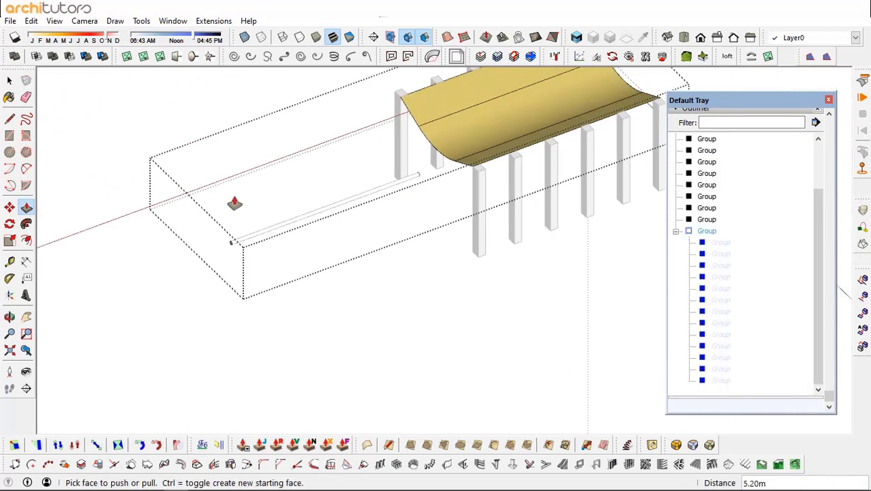
scroll(312, 242, up, 5)
- Group the rod and paint it Wood Cherry Original
click(323, 261)
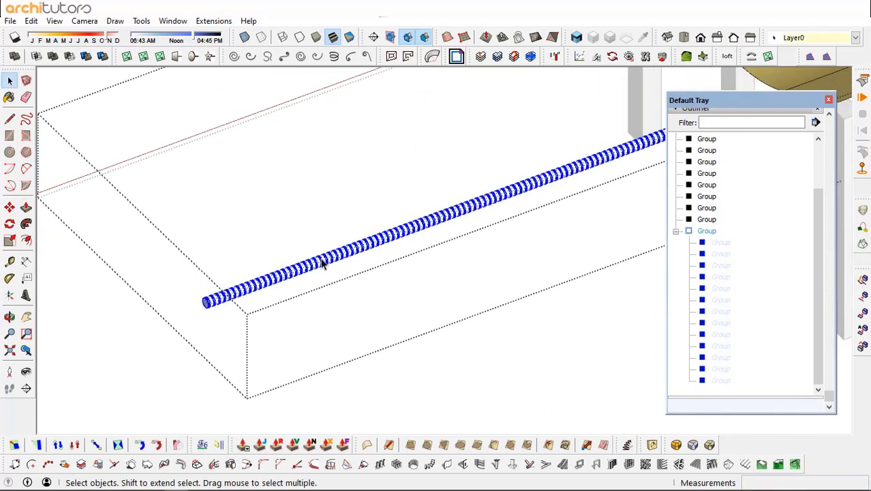
key(ctrl+g)
scroll(700, 166, up, 5)
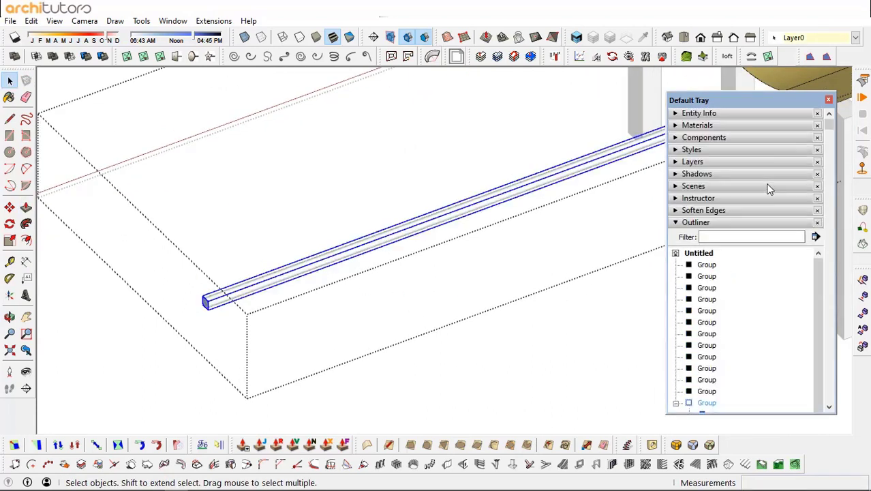
click(700, 126)
click(513, 185)
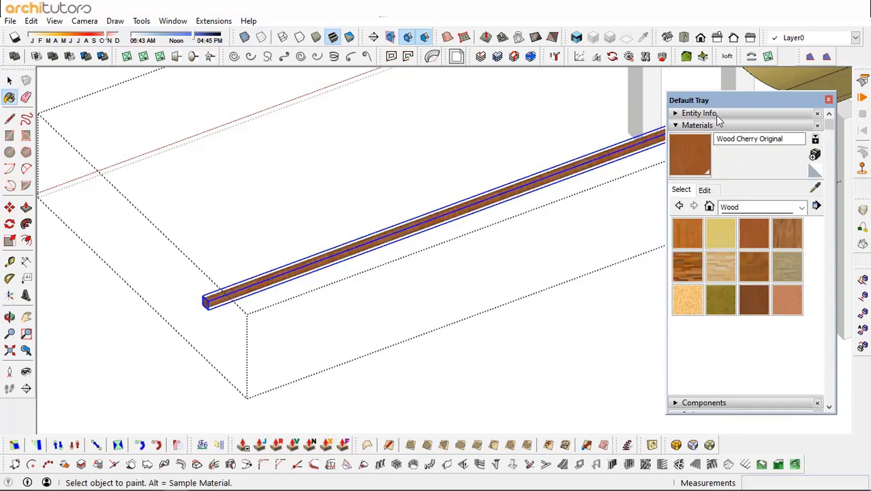
click(676, 127)
scroll(376, 196, down, 5)
middle_drag(354, 229, 419, 229)
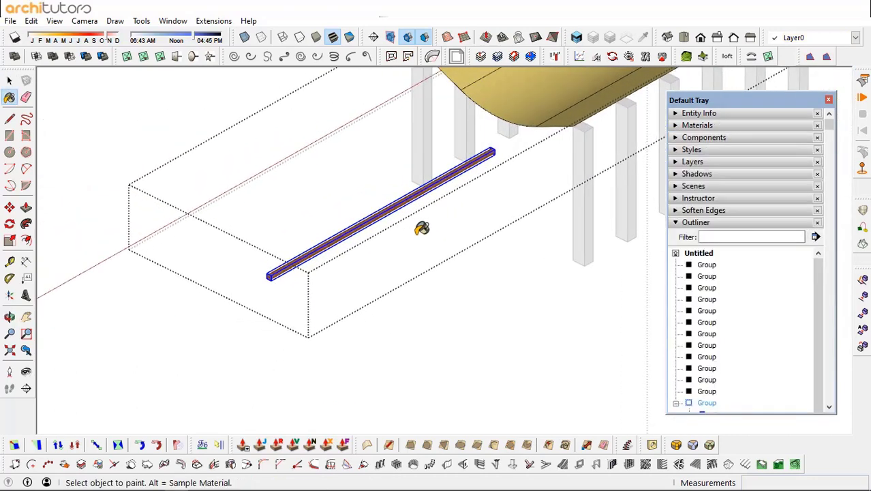
- Move the rod 6.2 along the red axis
key(m)
scroll(356, 269, up, 1)
scroll(359, 284, up, 2)
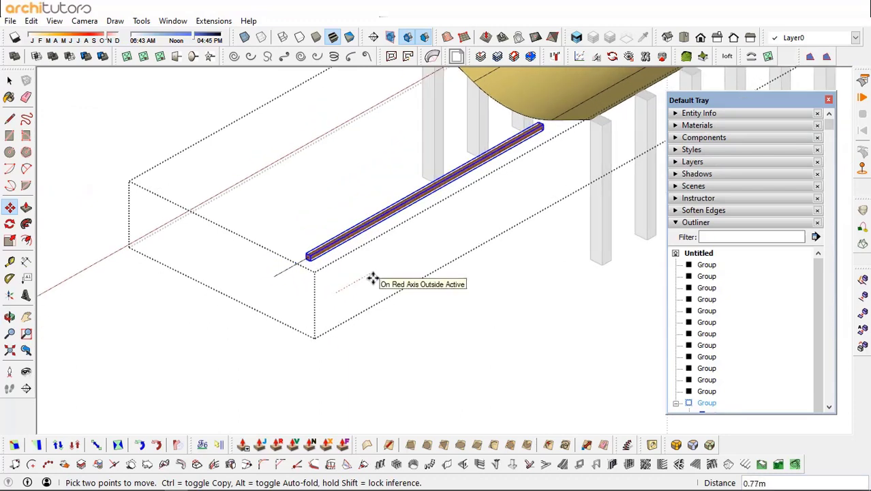
text(2)
key(Return)
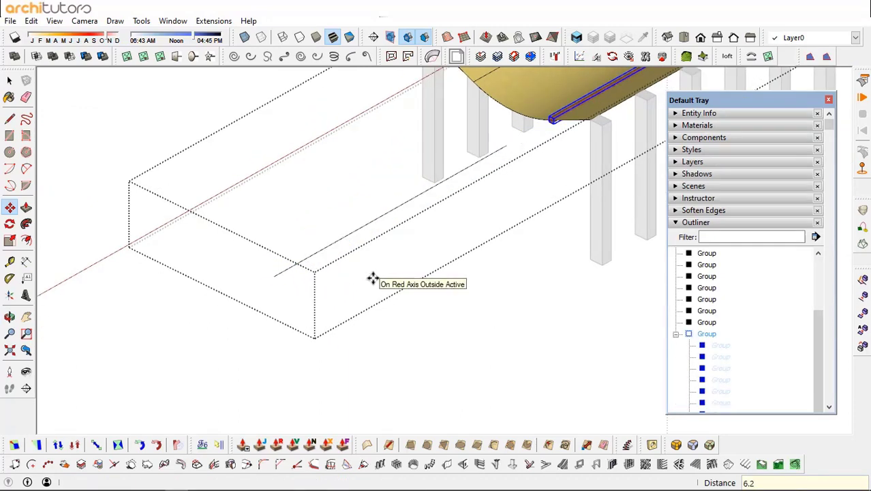
scroll(352, 259, down, 2)
key(space)
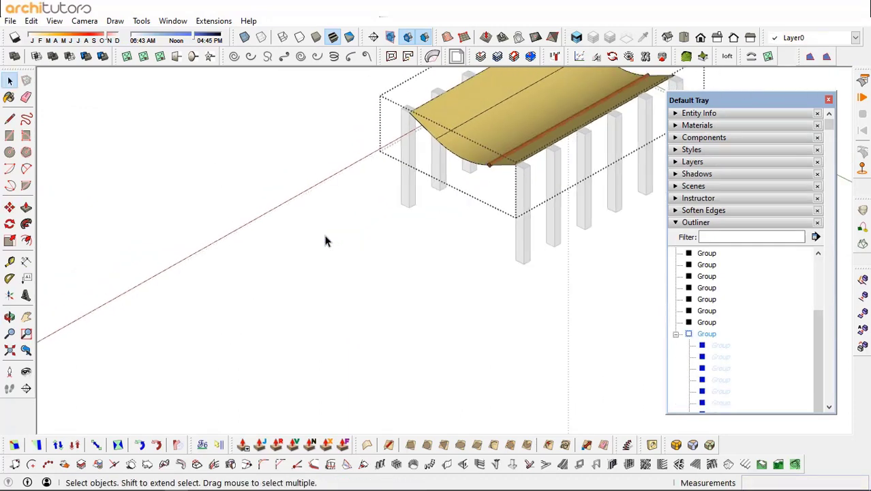
- Copy the rod from its end to the canopy's other edge
scroll(430, 236, up, 3)
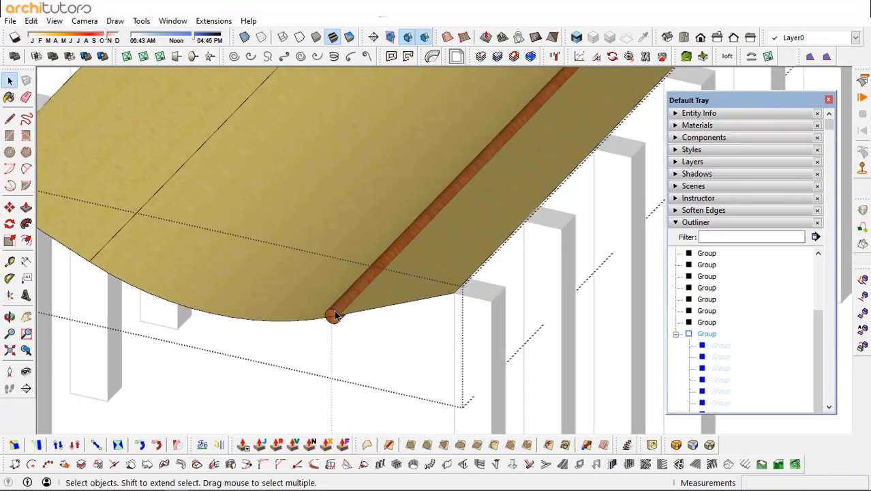
click(334, 310)
scroll(412, 301, up, 3)
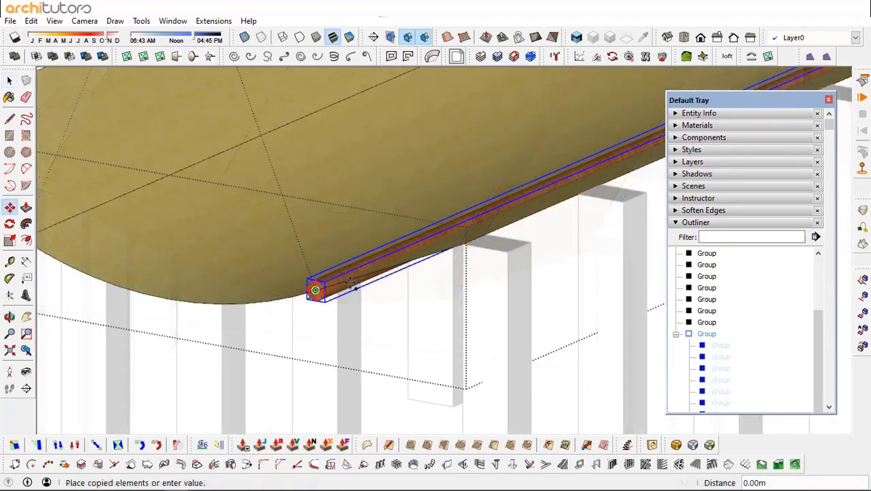
middle_drag(311, 288, 631, 241)
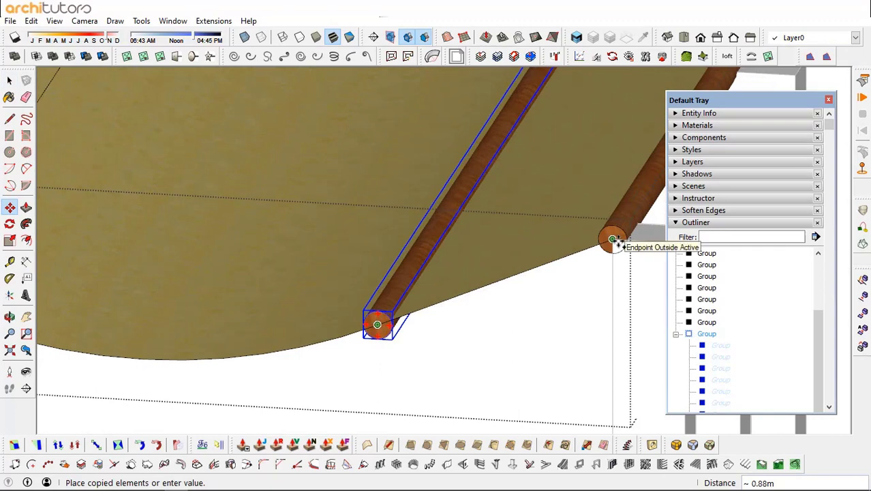
click(612, 240)
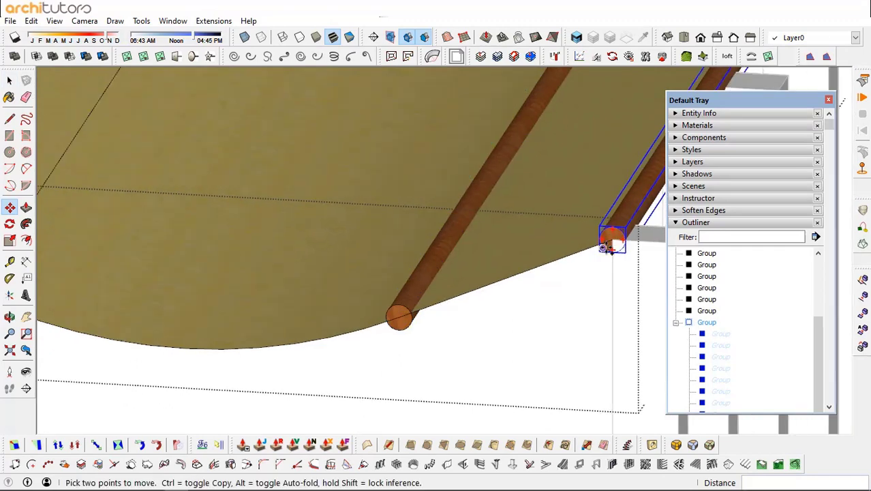
key(q)
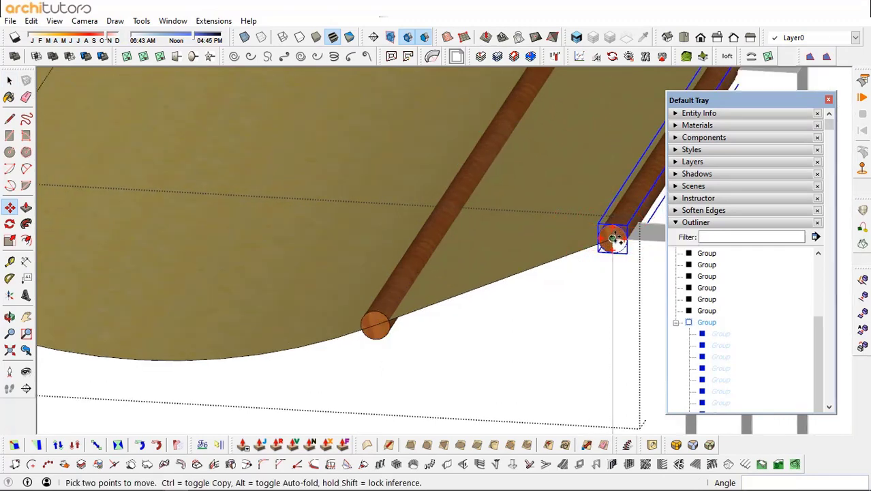
- Copy the rod to the canopy corner and array it with x12
click(612, 239)
scroll(573, 243, down, 5)
scroll(264, 198, up, 3)
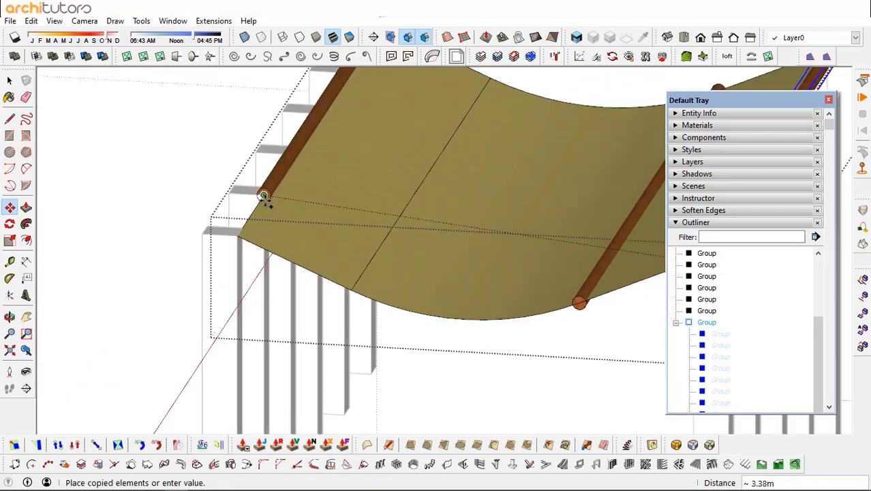
scroll(264, 198, up, 2)
click(233, 244)
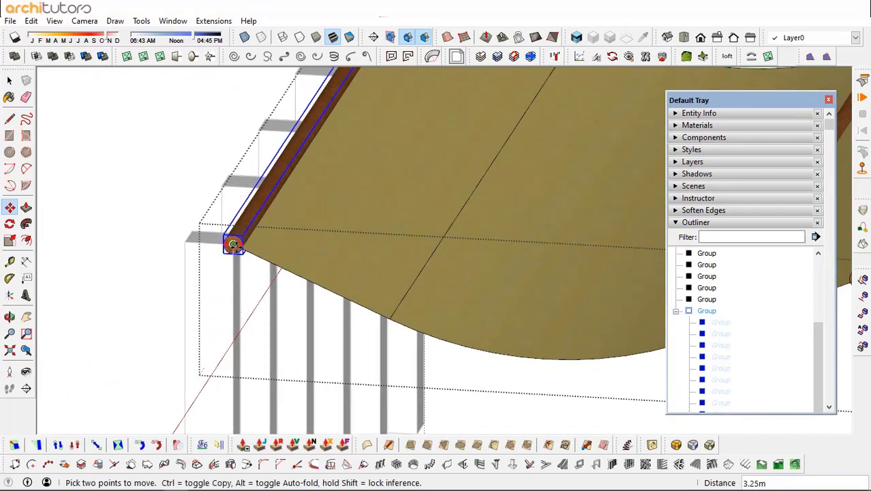
scroll(314, 229, down, 5)
text(x12)
key(Return)
- Finish the twelve-rod array and select the batten group
key(space)
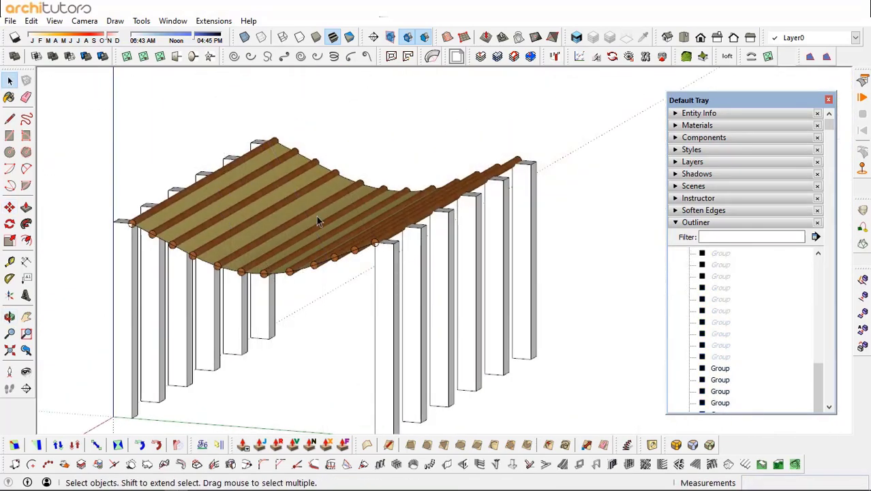
click(294, 217)
double_click(295, 219)
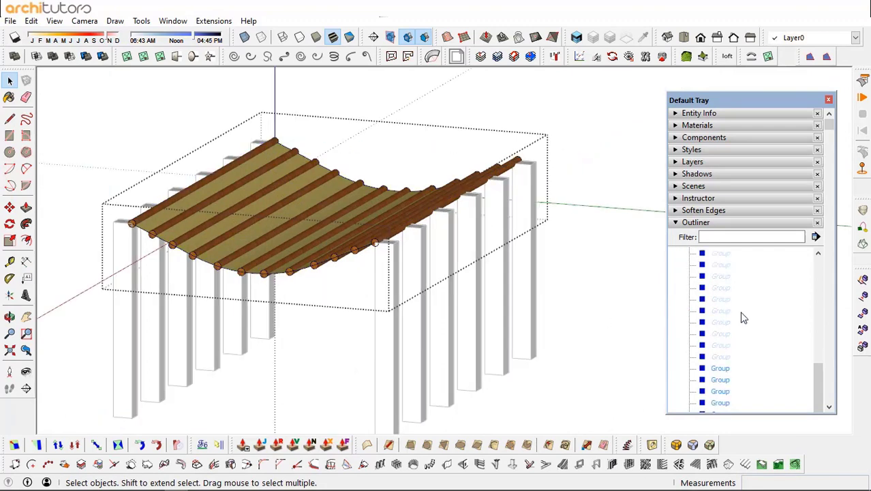
key(Escape)
- Unhide the curved batten groups in the Outliner and orbit to a low side view
double_click(724, 354)
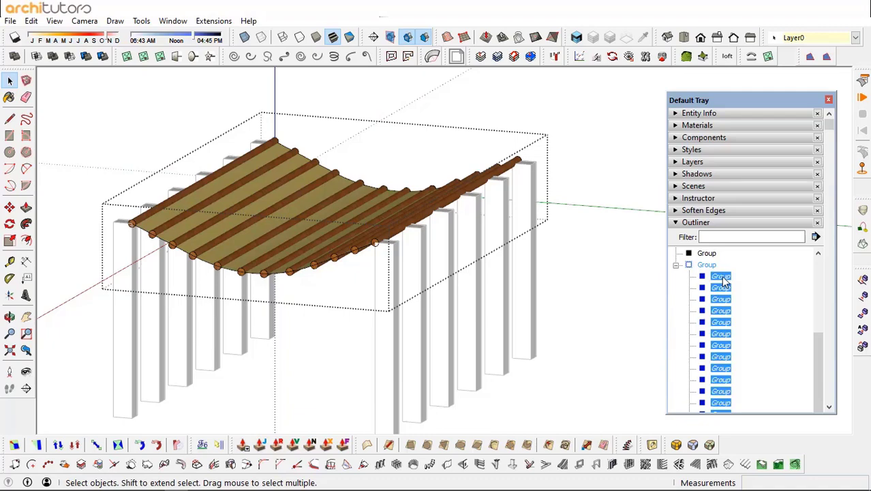
right_click(724, 280)
click(776, 196)
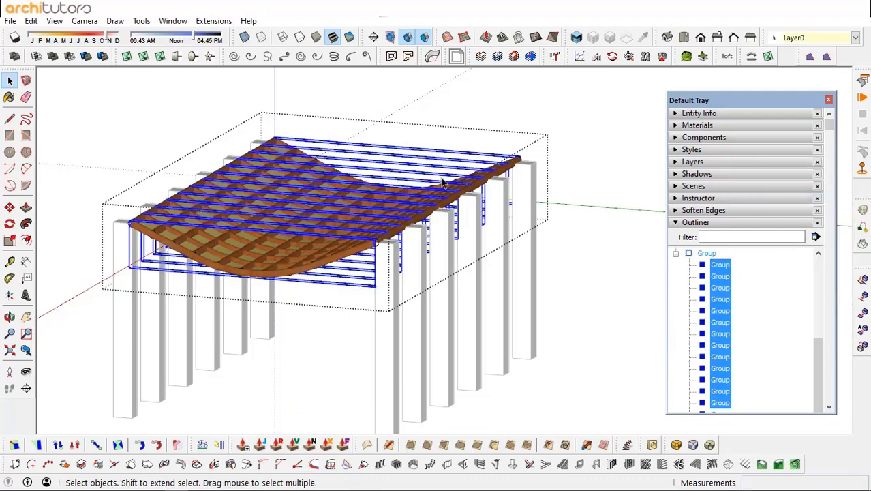
mouse_move(422, 129)
middle_down()
mouse_move(424, 143)
mouse_move(509, 167)
mouse_move(729, 158)
middle_up()
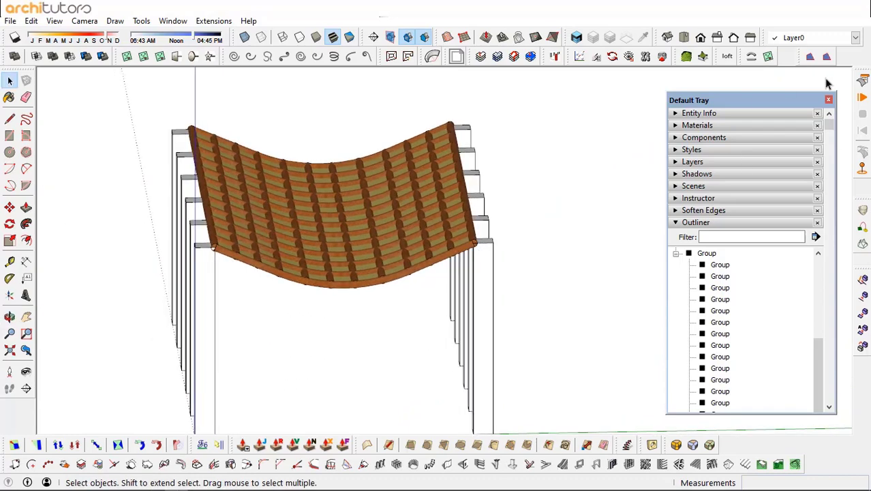
click(829, 101)
mouse_move(242, 237)
middle_down()
mouse_move(291, 209)
mouse_move(413, 184)
mouse_move(374, 153)
mouse_move(194, 140)
mouse_move(116, 145)
mouse_move(122, 233)
middle_up()
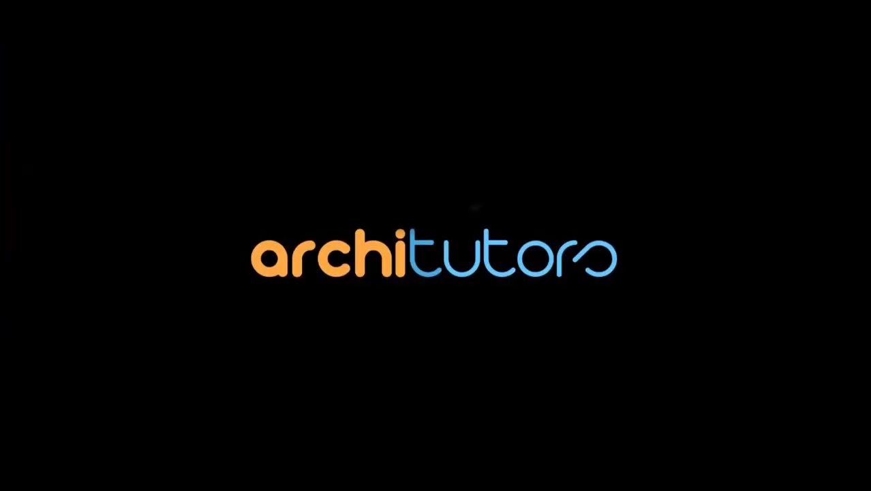